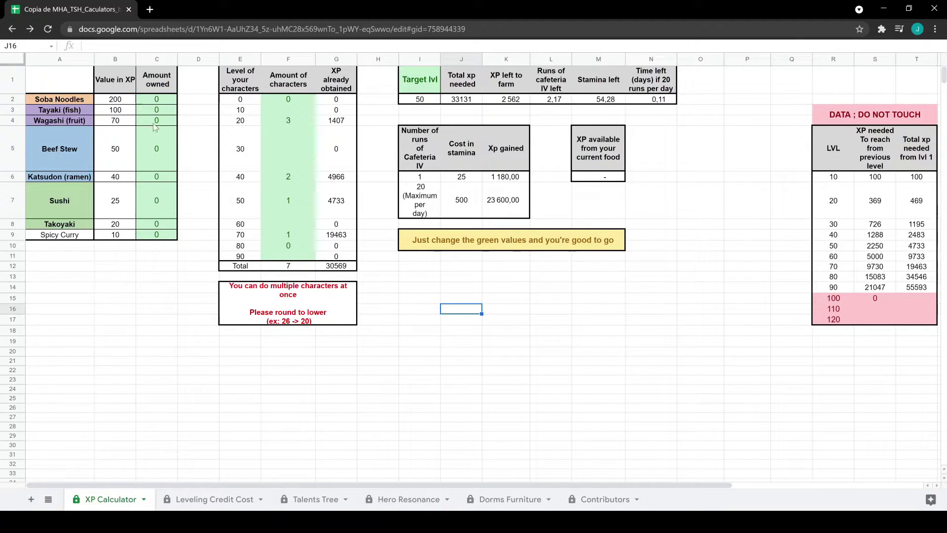
Set the owned amount of Soba Noodles to 10 and check the XP available from the current food.
click(158, 100)
text(1)
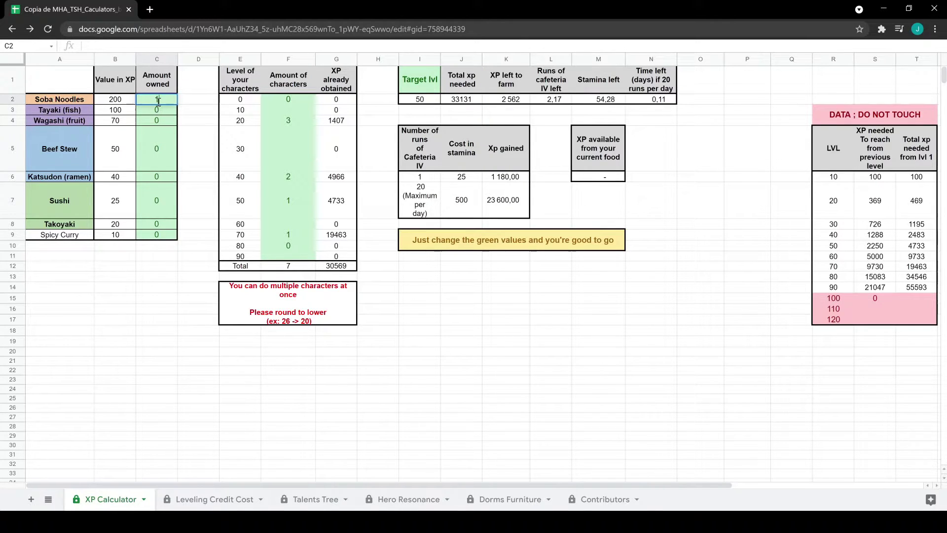
click(694, 182)
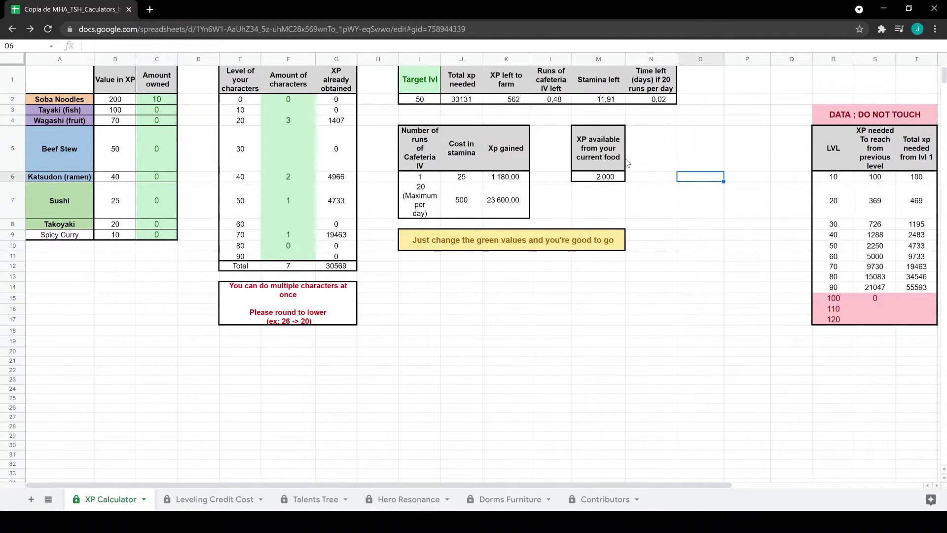
key(Left)
key(Left)
key(Up)
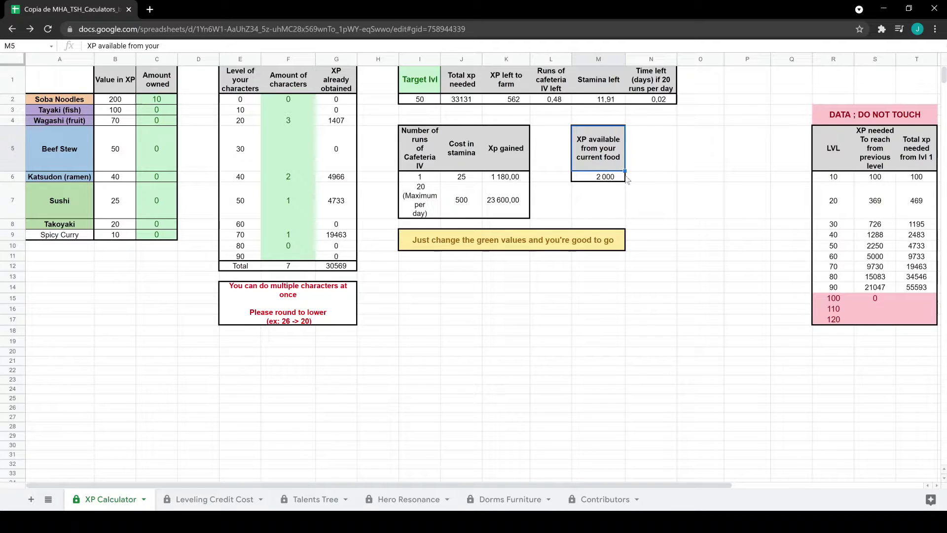
click(612, 181)
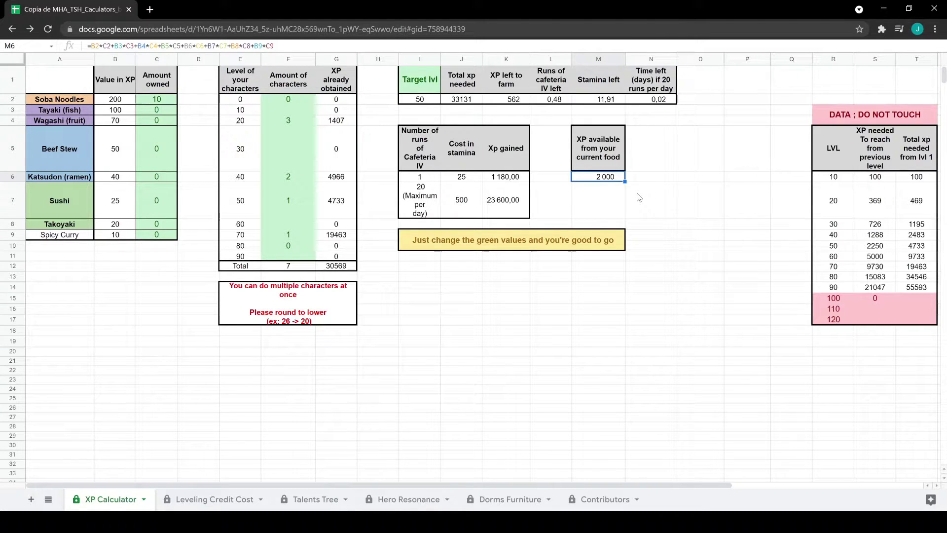
Reset the owned amount of Soba Noodles to 0.
click(154, 98)
text(0)
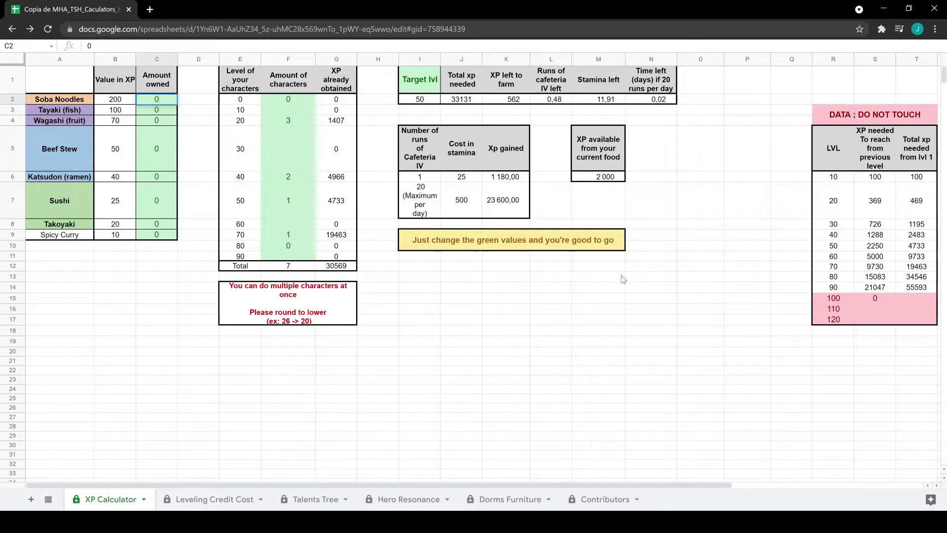
click(648, 193)
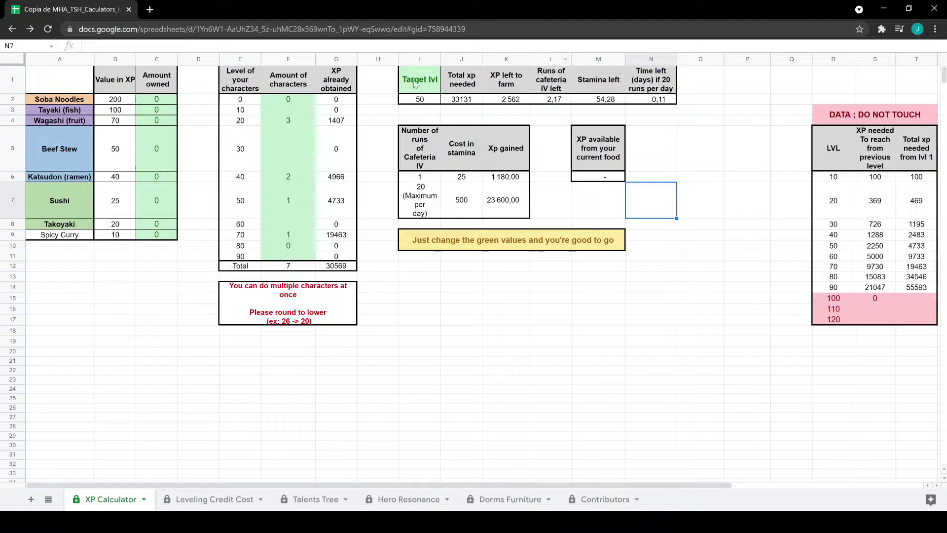
click(704, 142)
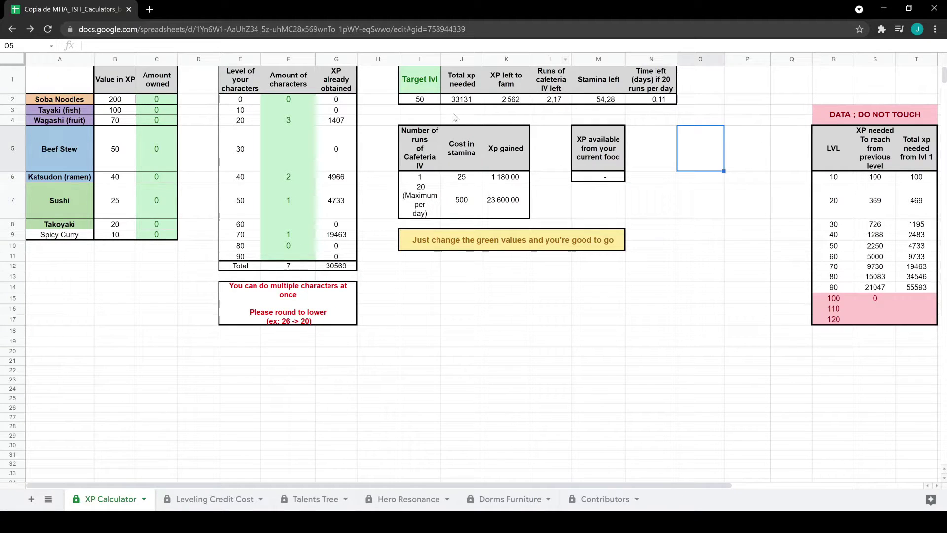
Set the target level to 90.
click(429, 91)
key(Down)
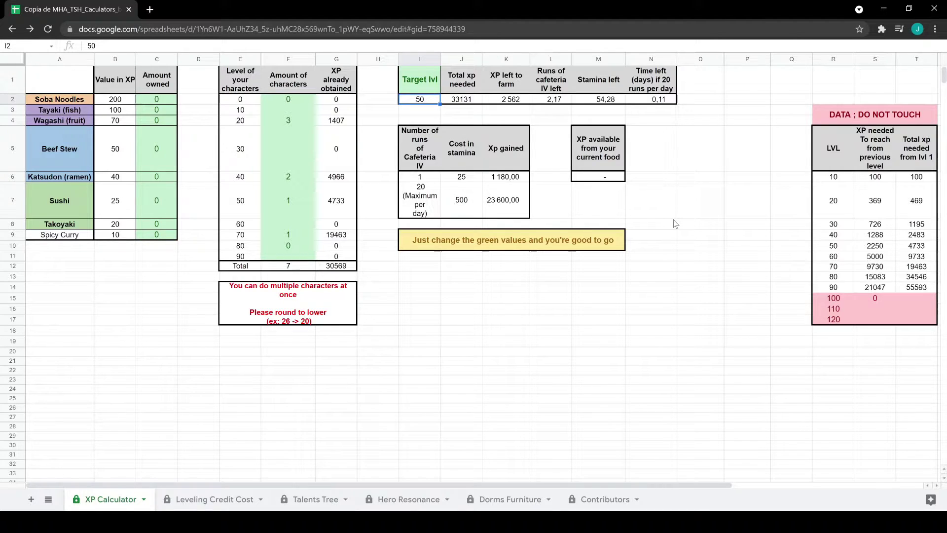
text(90)
key(Return)
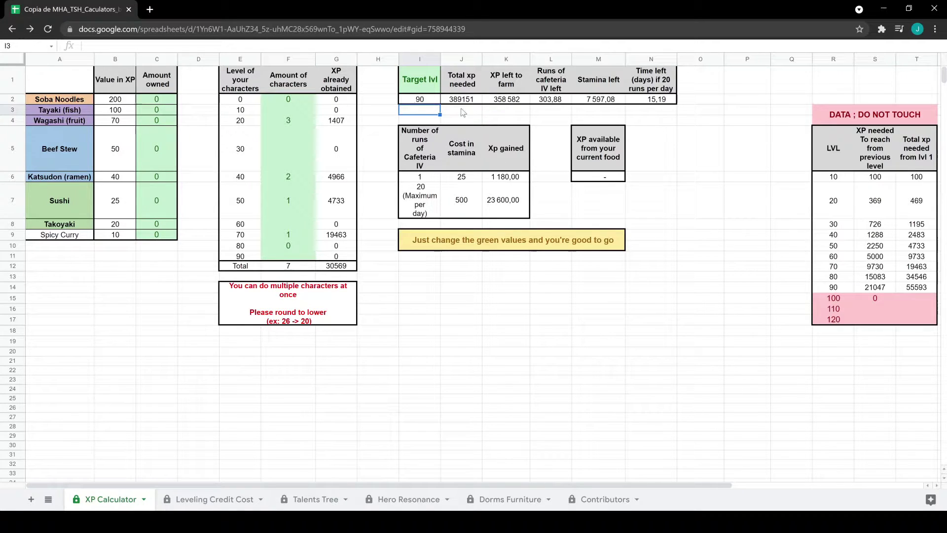
Examine the target level row, covering total XP needed, XP left to farm, Cafeteria IV runs, stamina and days left.
click(425, 98)
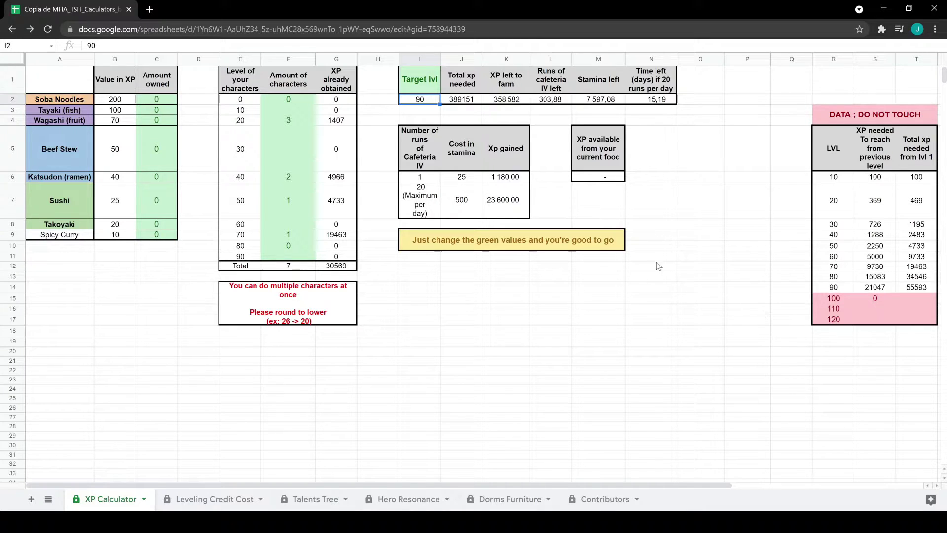
click(678, 200)
click(685, 236)
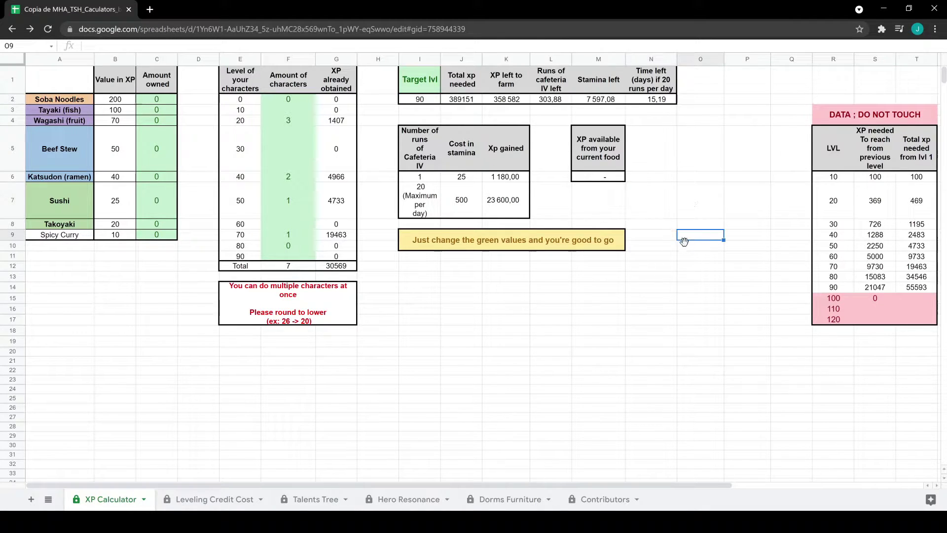
click(641, 280)
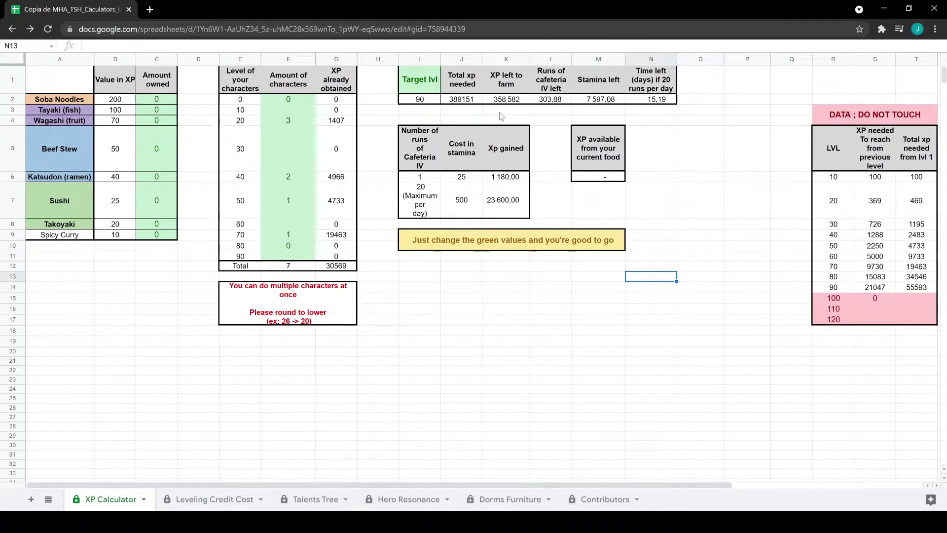
click(422, 102)
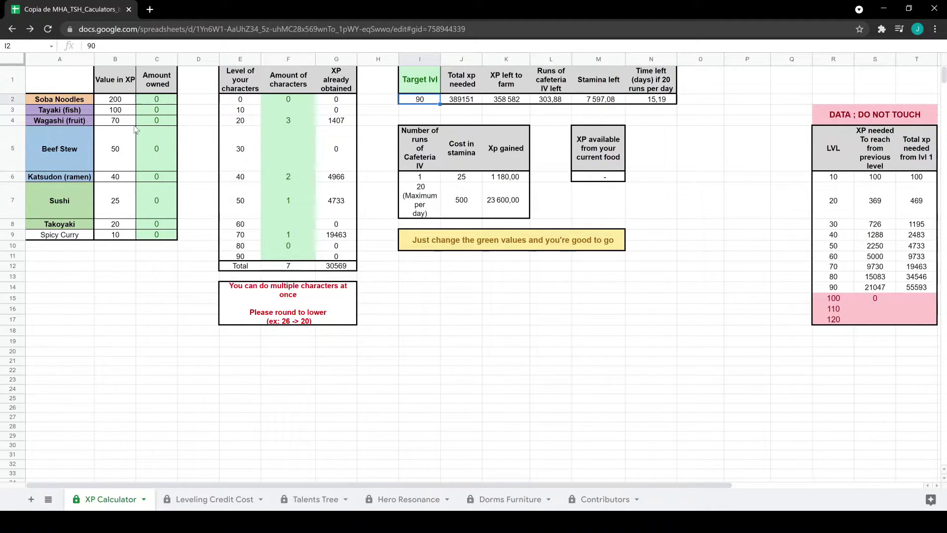
click(488, 100)
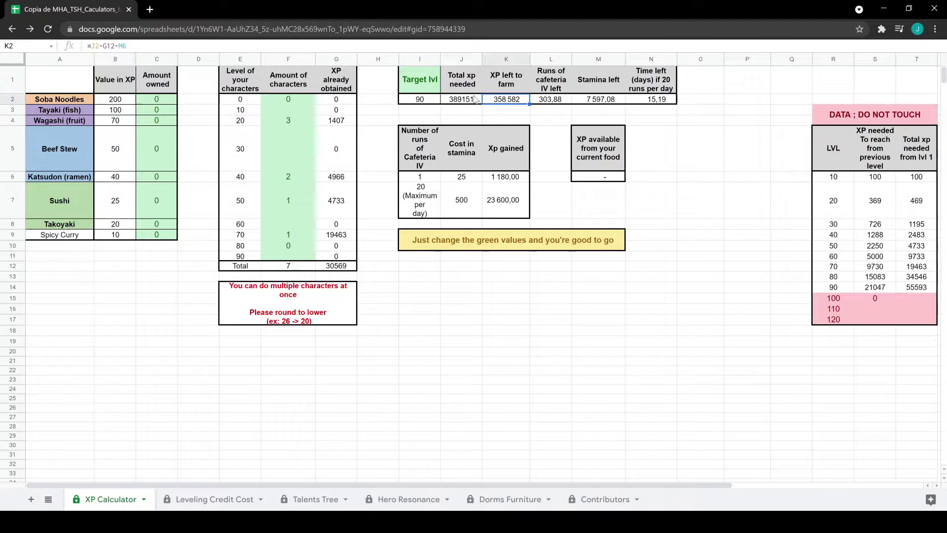
click(475, 100)
click(514, 103)
click(455, 93)
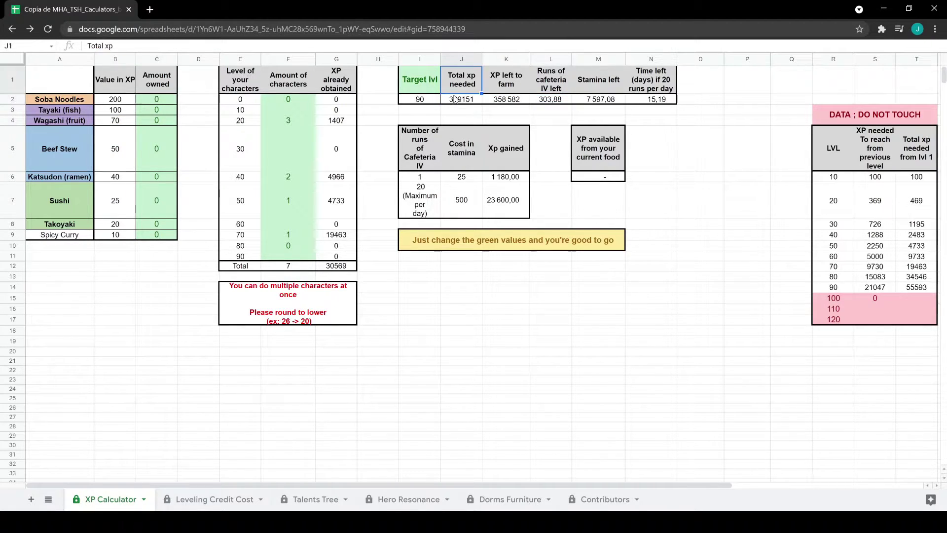
click(476, 104)
click(516, 103)
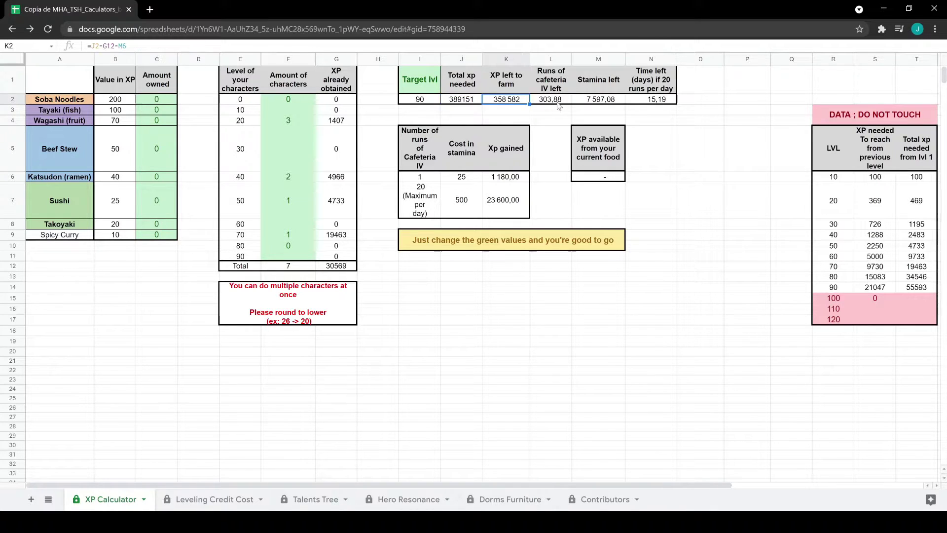
click(562, 104)
click(616, 103)
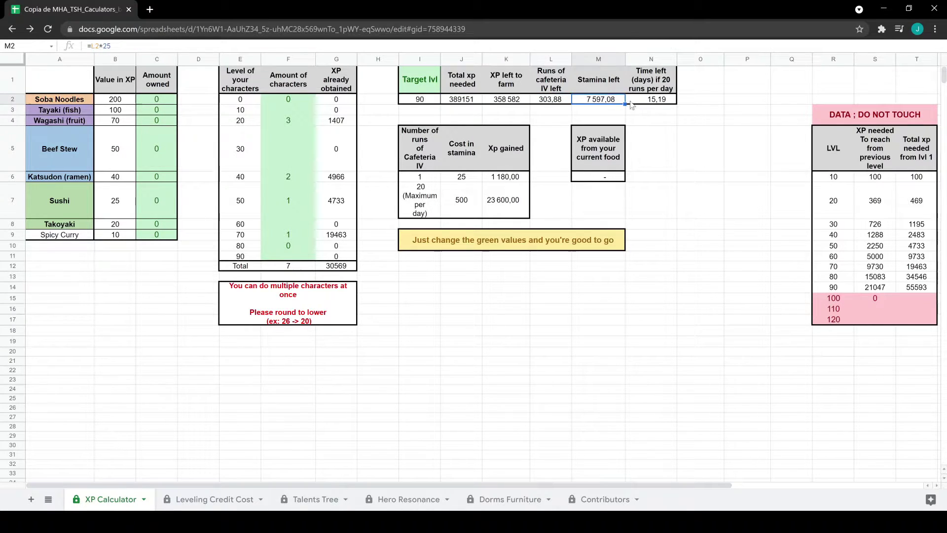
click(653, 102)
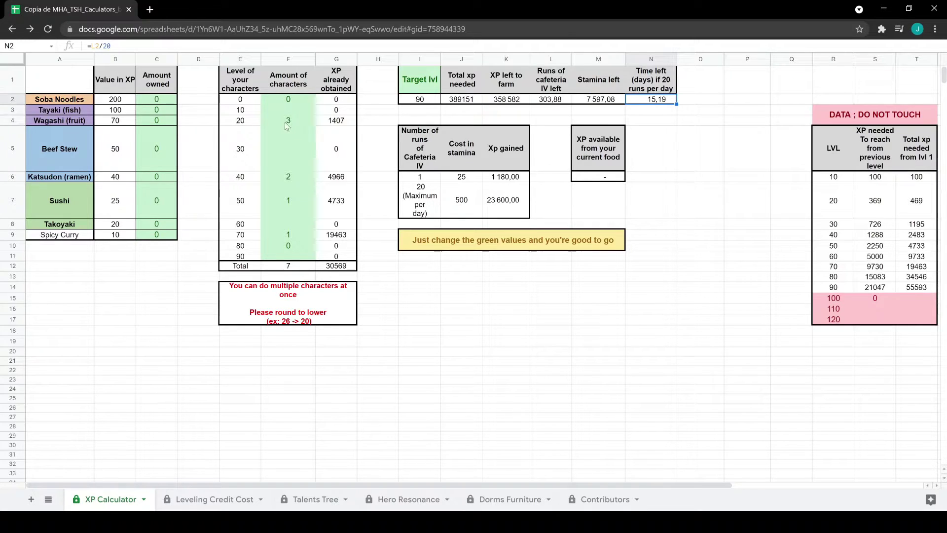
Set the amount of characters at levels 20, 40, 50 and 70 to 0.
click(286, 123)
text(0)
key(Return)
click(571, 342)
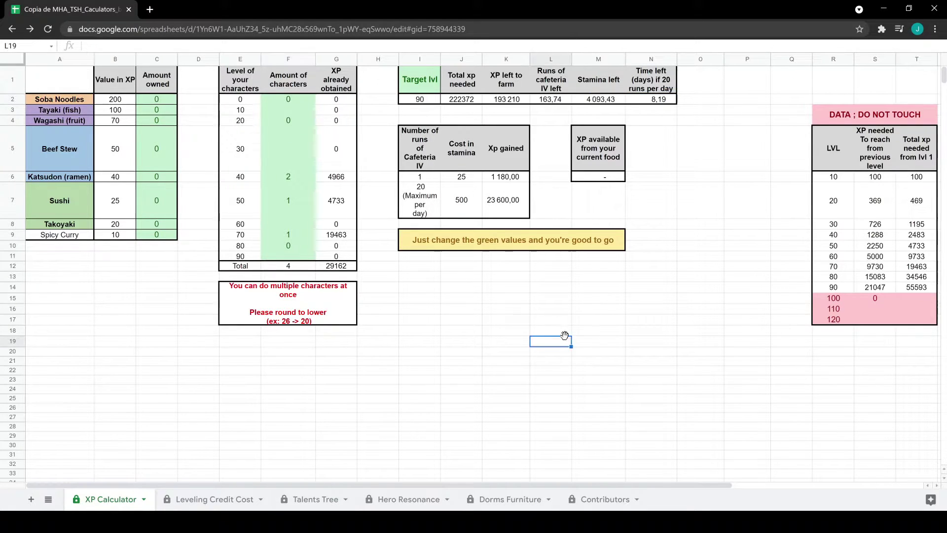
click(299, 179)
text(0)
key(Return)
text(0)
click(297, 236)
text(0)
click(506, 309)
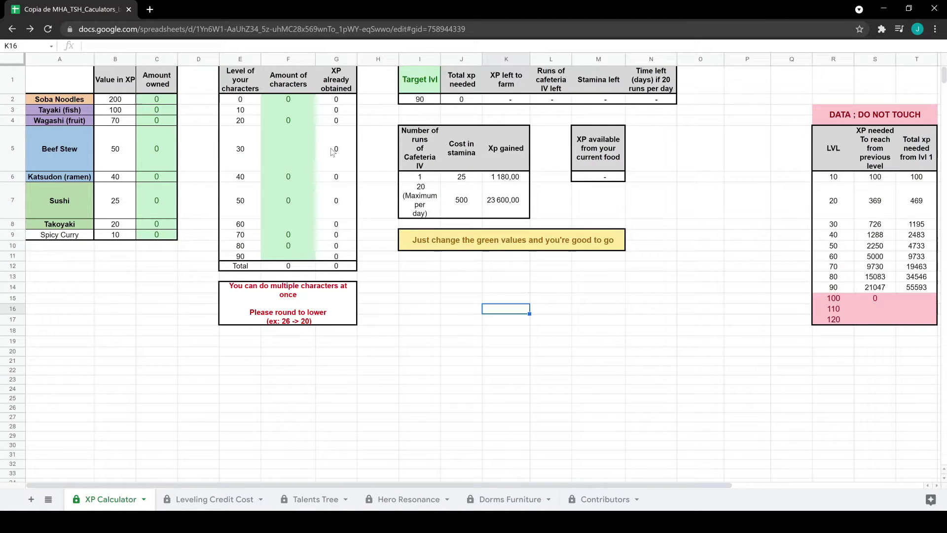
Set the amount of level 0 characters to 1 and check the total XP needed and XP left to farm.
click(285, 101)
text(1)
key(Return)
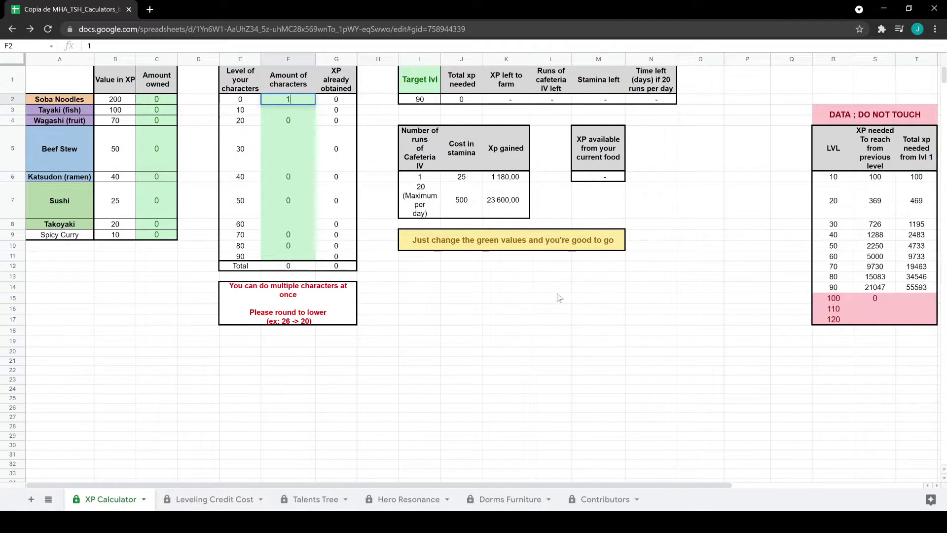
click(508, 288)
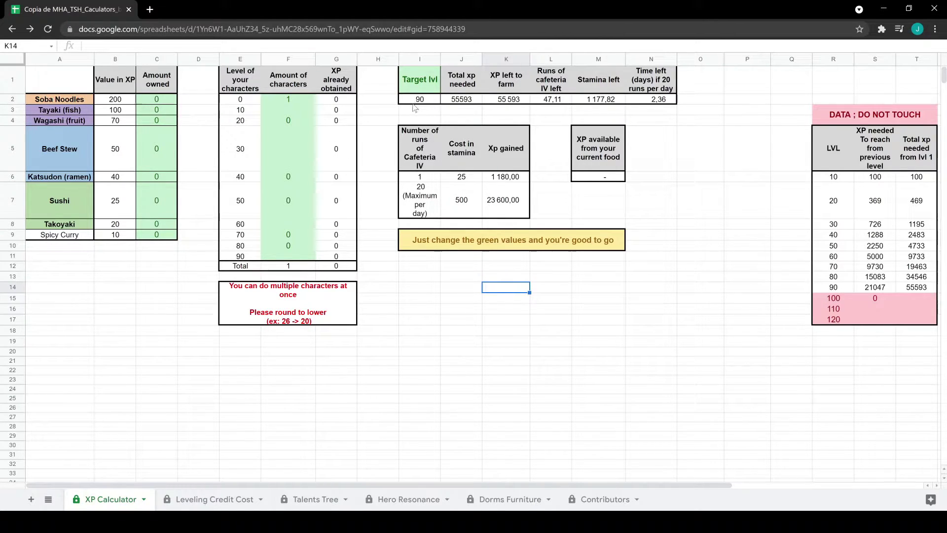
click(413, 104)
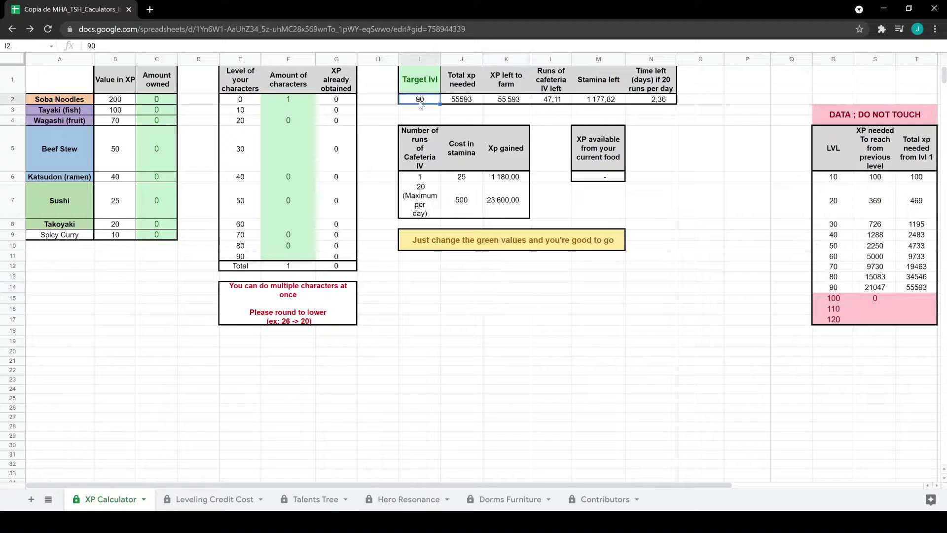
click(464, 102)
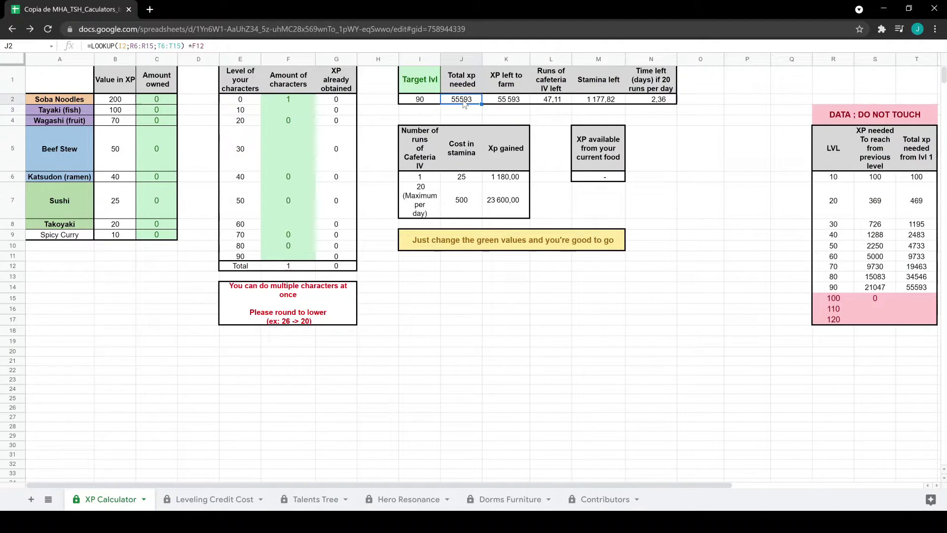
click(526, 102)
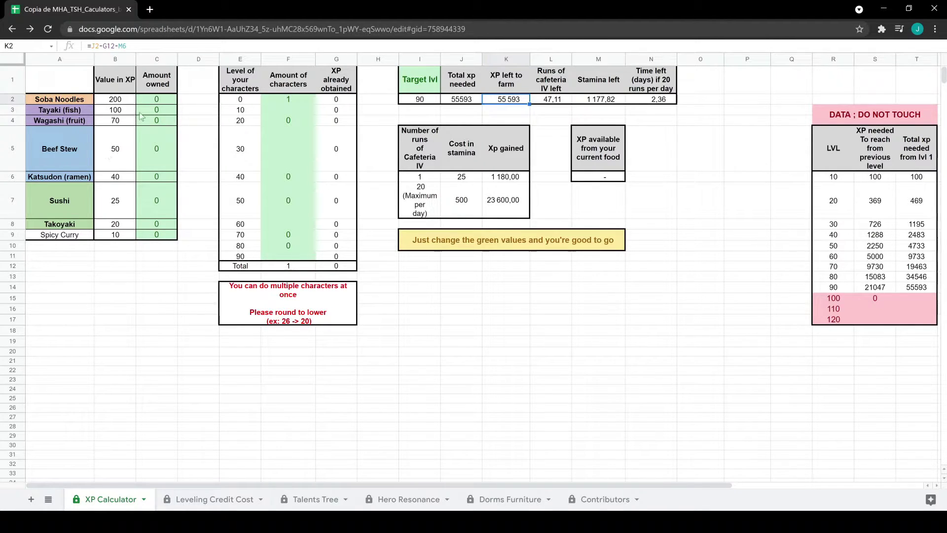
Try an owned amount of 50 Soba Noodles, and set it back to 0.
click(150, 101)
text(50)
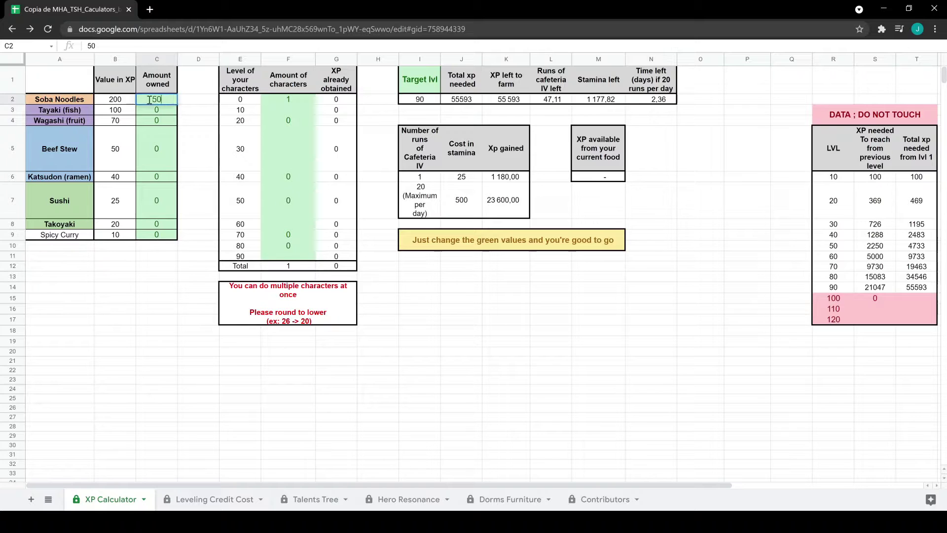
key(Return)
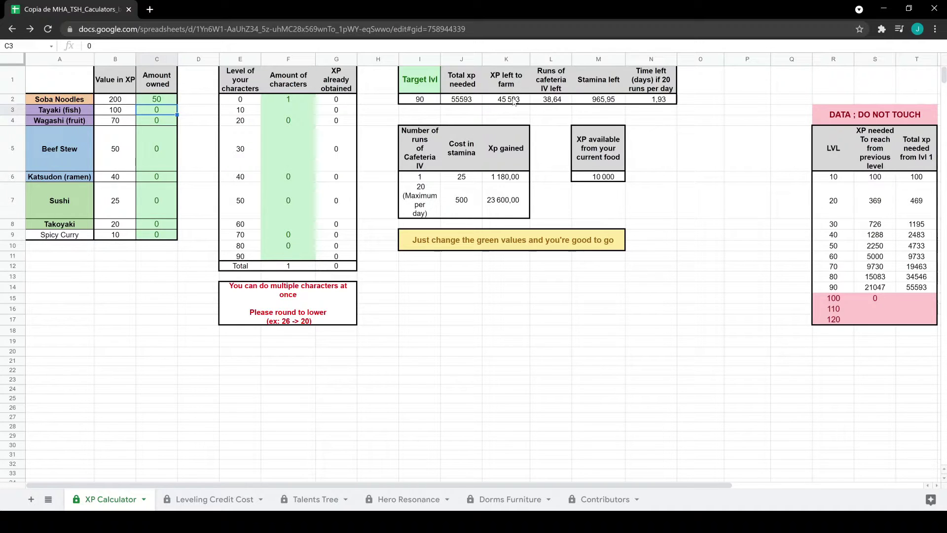
click(170, 97)
text(0)
key(Return)
Check the remaining Cafeteria IV runs, the stamina left and the time left in days.
click(551, 101)
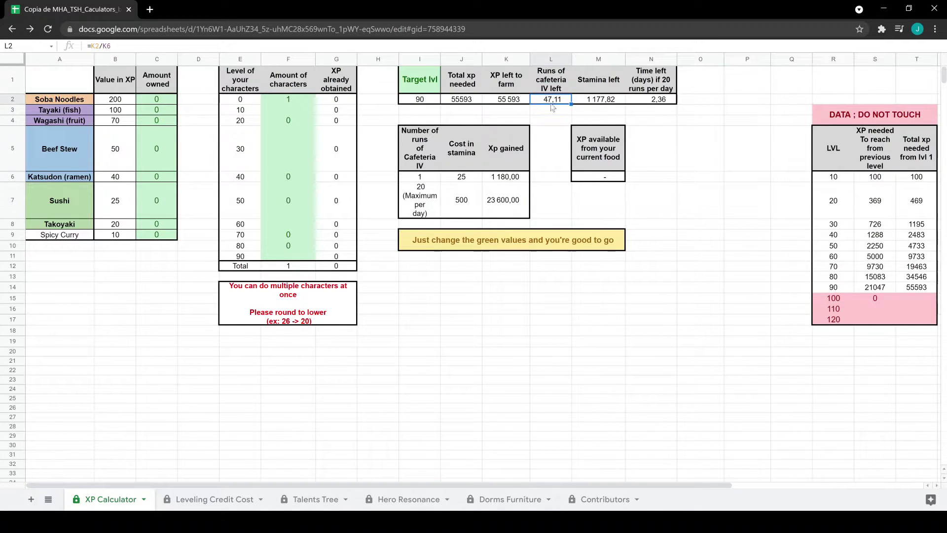
click(607, 100)
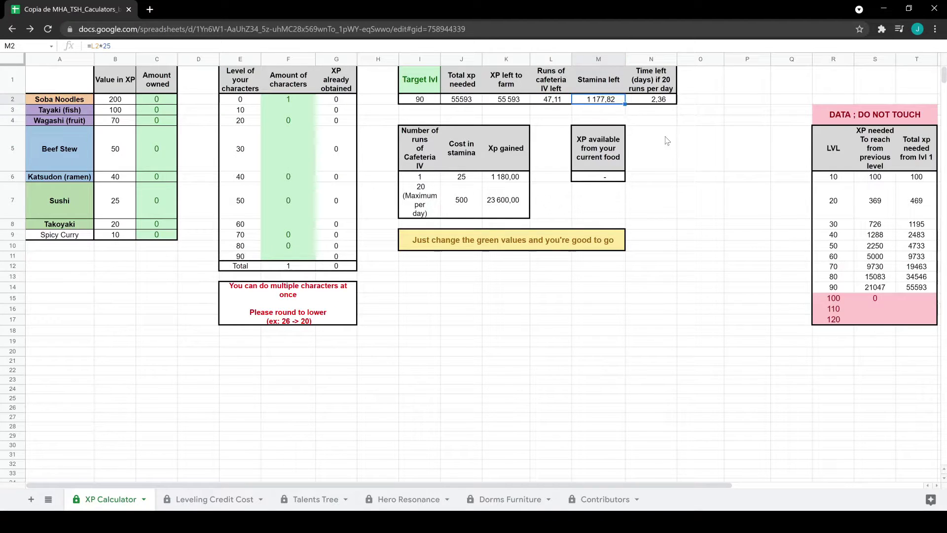
click(664, 101)
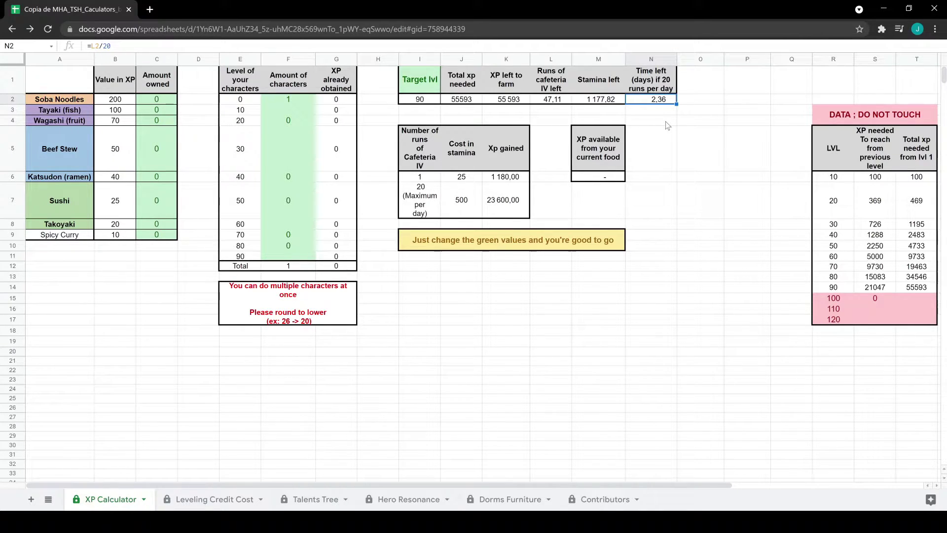
click(666, 198)
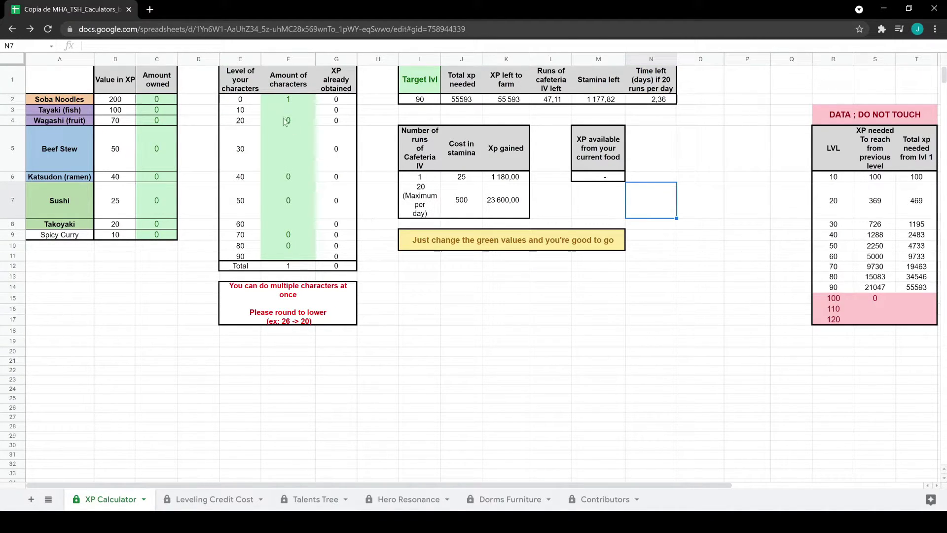
Examine the entries for the amount of characters at each level.
click(296, 146)
click(295, 86)
click(283, 149)
click(283, 213)
click(286, 245)
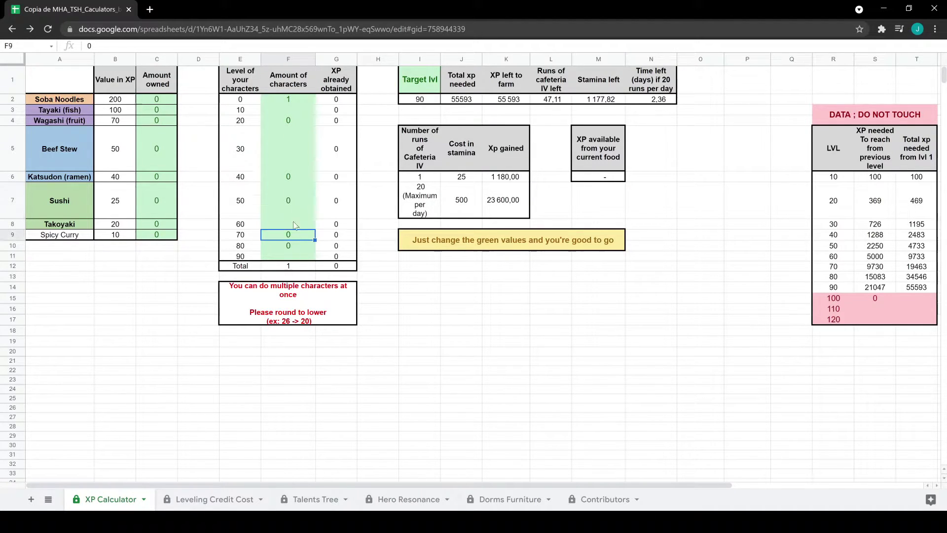
click(294, 157)
click(296, 110)
click(295, 101)
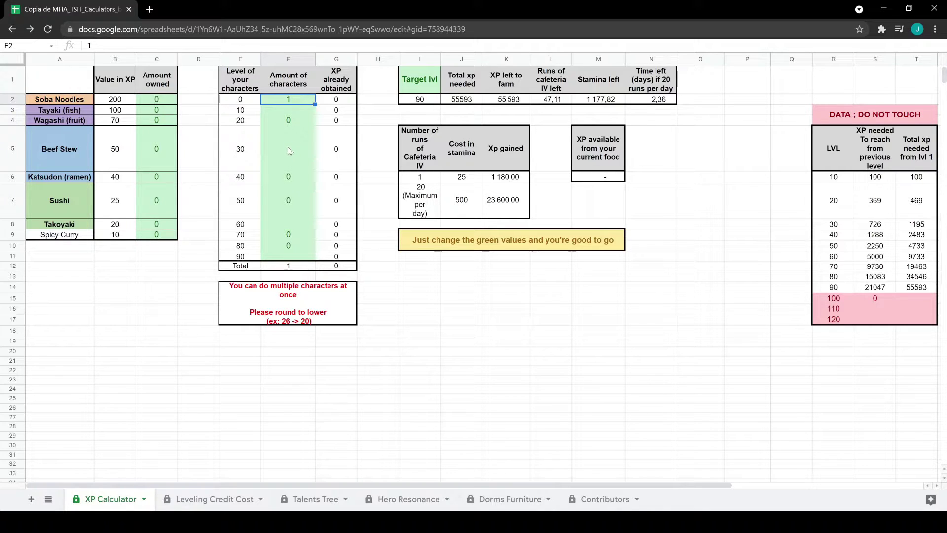
click(292, 111)
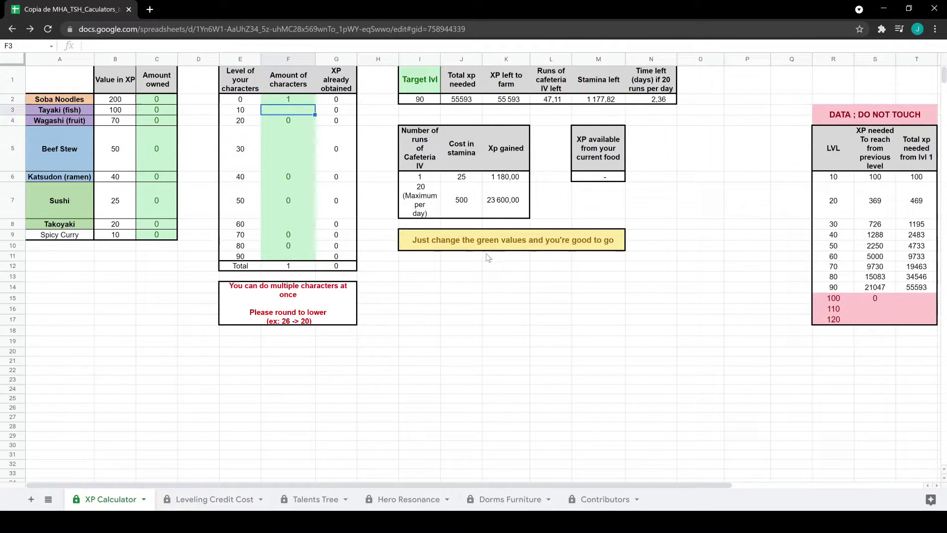
Set the amount of characters to 2 at level 30, 3 at level 50 and 2 at level 20.
click(291, 154)
text(2)
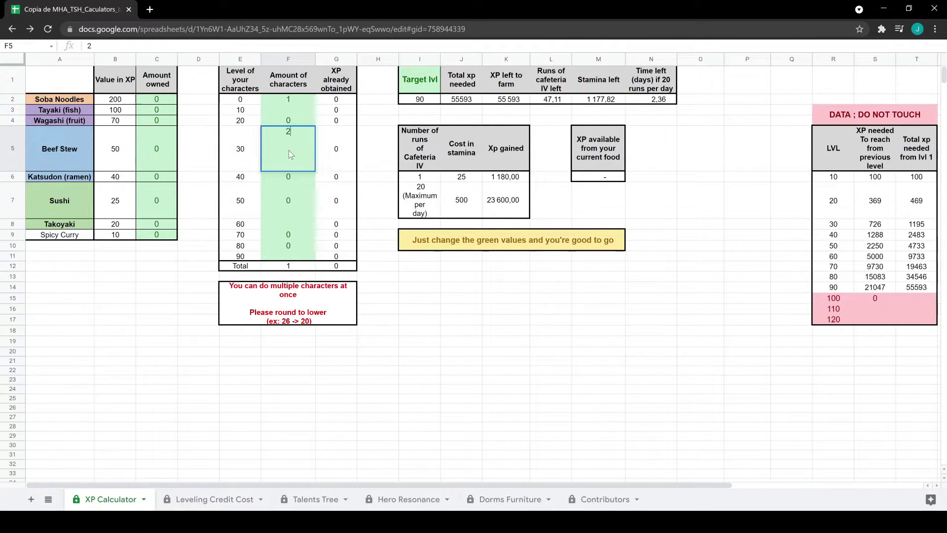
click(286, 201)
text(3)
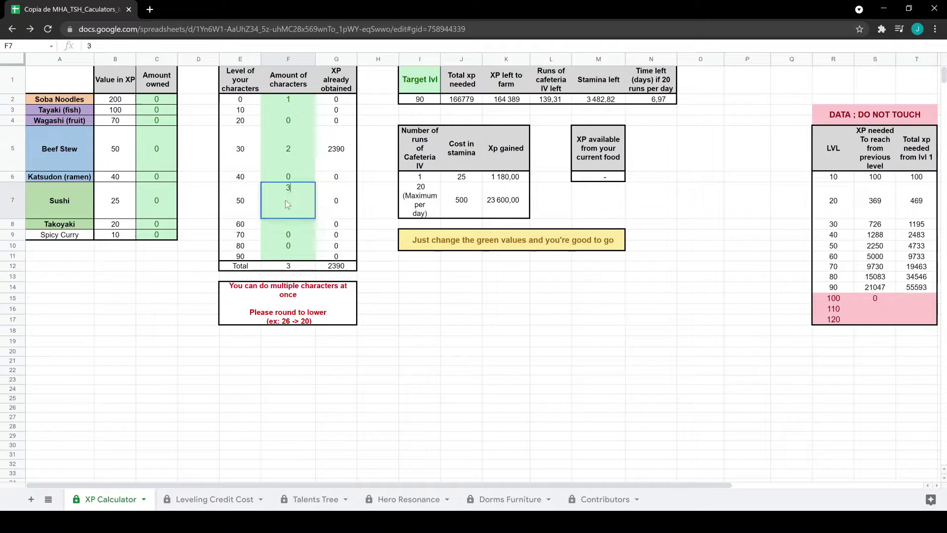
click(297, 120)
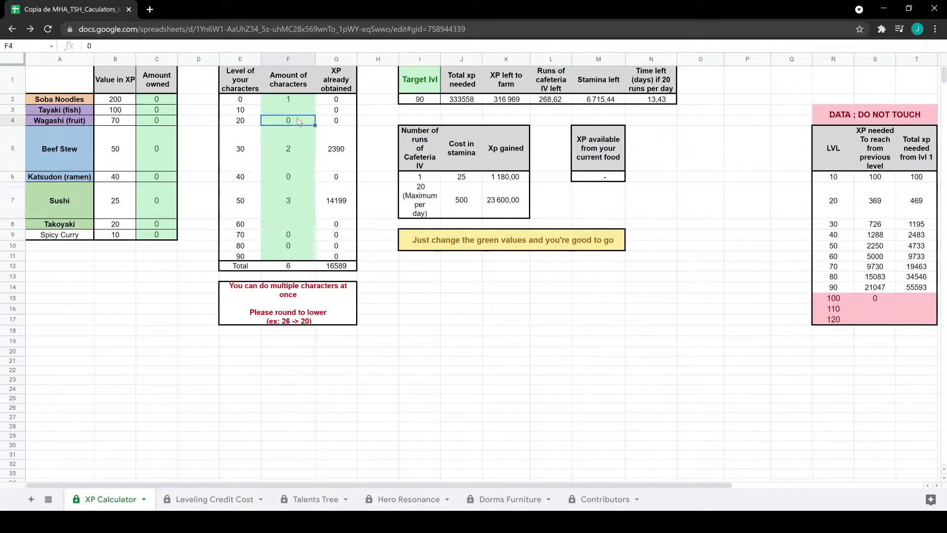
text(2)
click(480, 306)
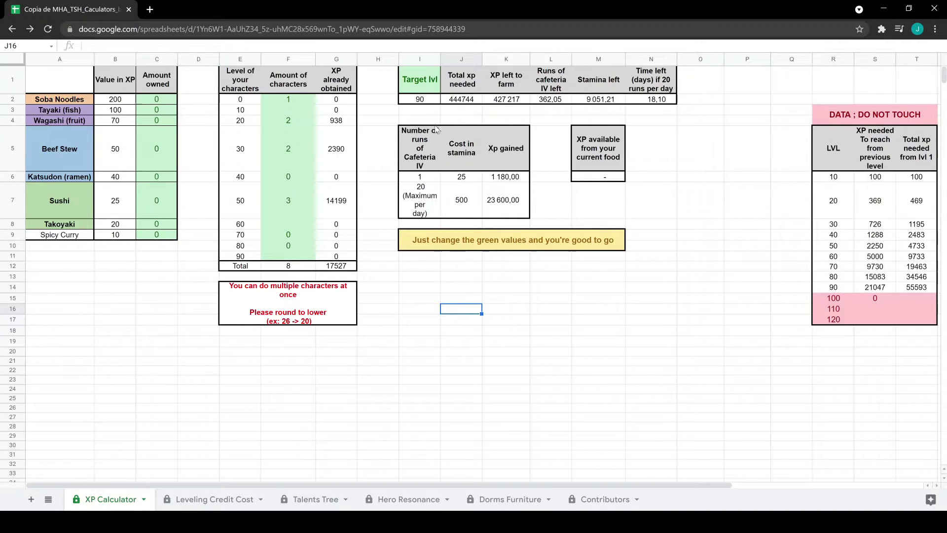
Set the target level of the XP calculation to 80.
click(426, 101)
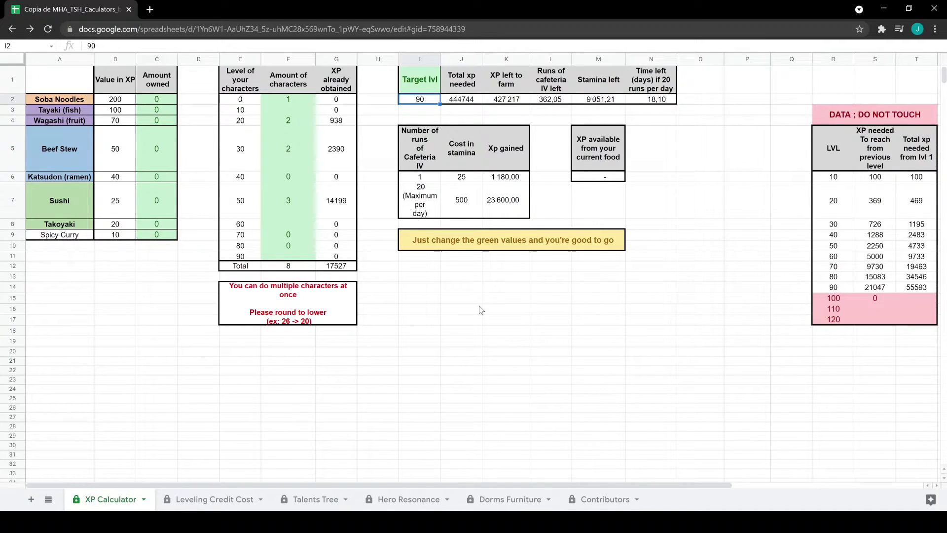
text(80)
key(Return)
click(480, 309)
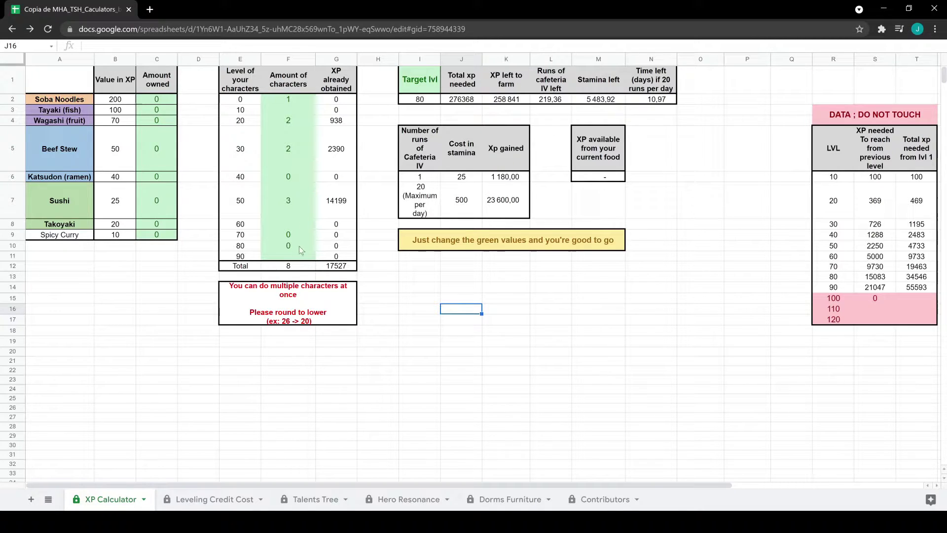
Set the owned amounts to 150 Soba Noodles, 200 Tayaki (fish) and 500 Wagashi (fruit).
click(166, 103)
text(50)
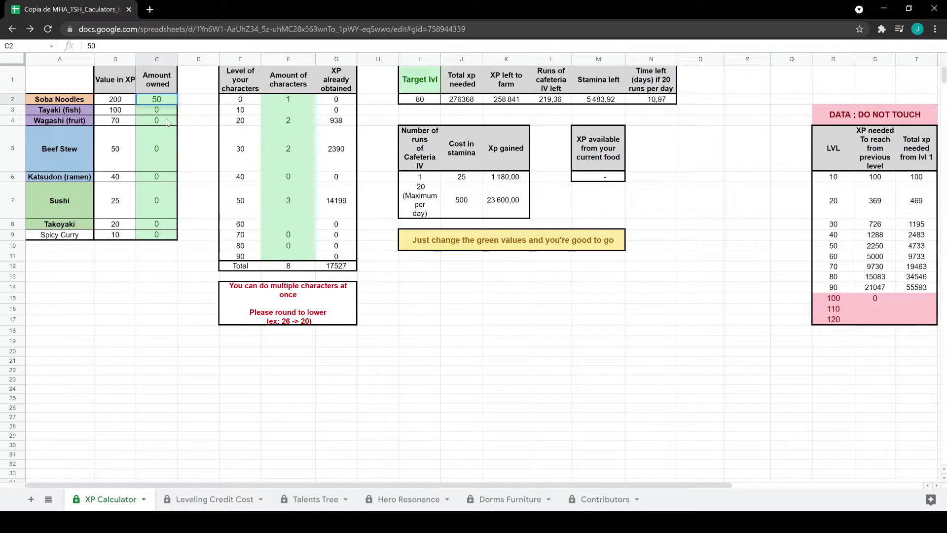
key(BackSpace)
key(BackSpace)
text(150)
click(159, 111)
text(200)
click(159, 124)
text(500)
key(Return)
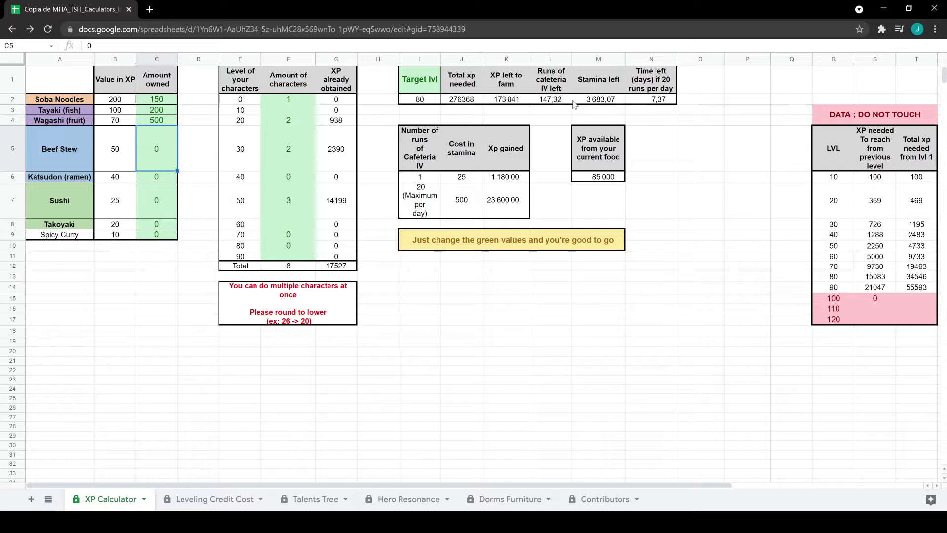
Check the XP left to farm, the remaining Cafeteria IV runs, the days left and the stamina left.
click(509, 102)
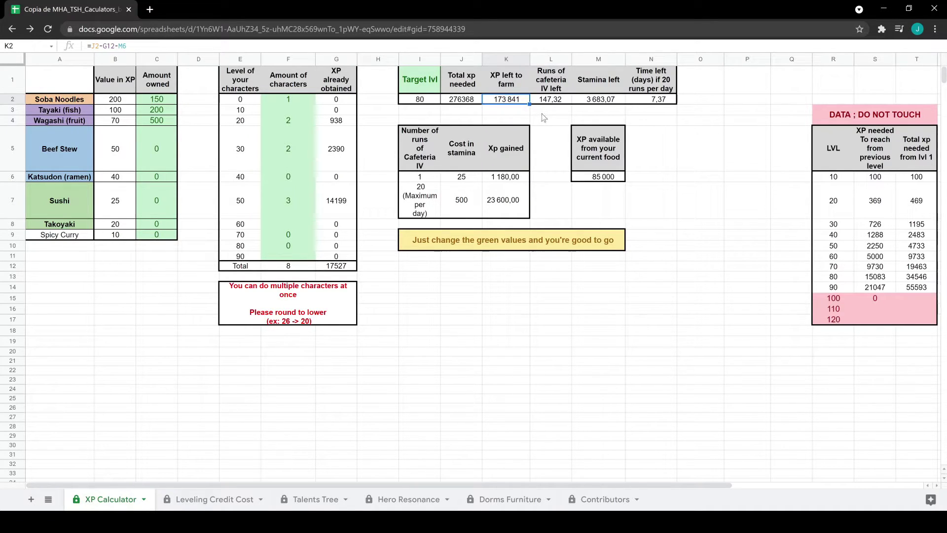
click(555, 101)
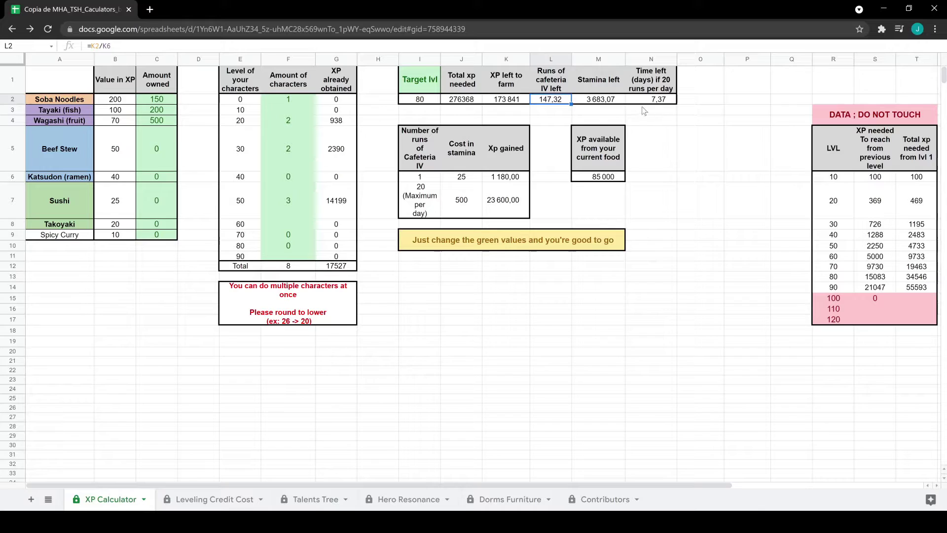
click(663, 102)
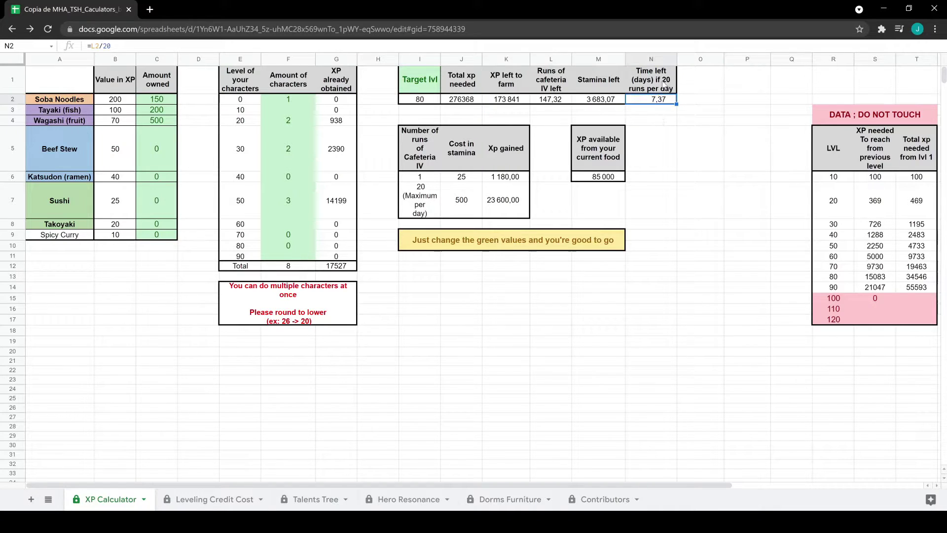
click(606, 104)
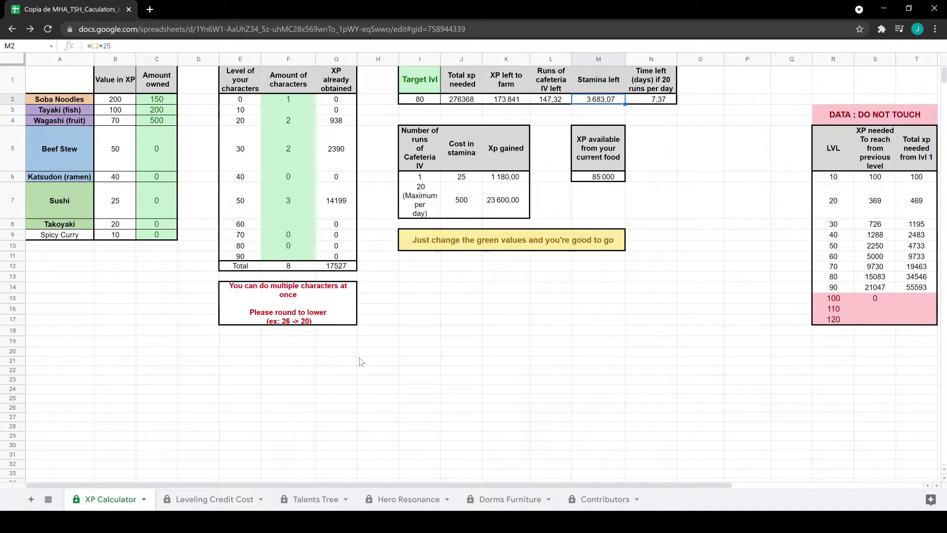
Open the Leveling Credit Cost sheet and examine its cost categories, from total training cost to the total needed from 0.
click(231, 491)
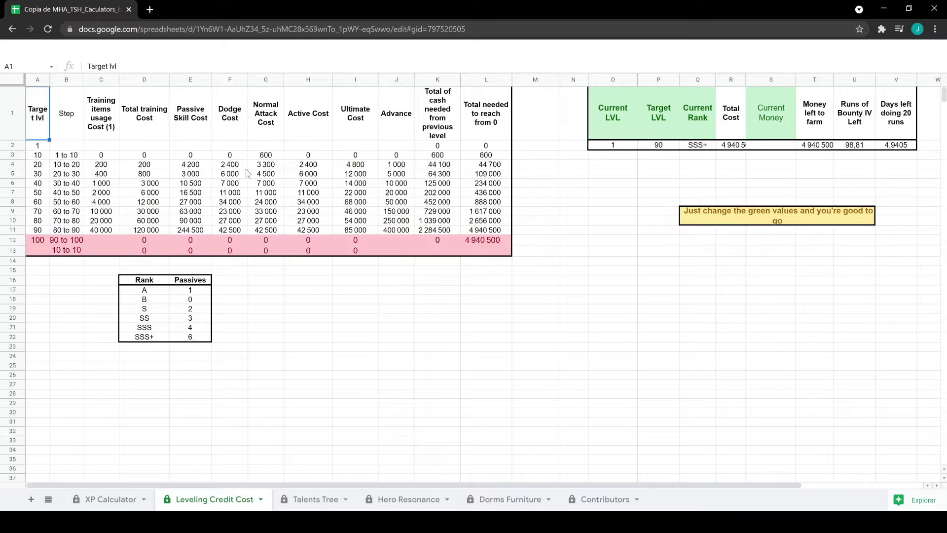
click(144, 121)
click(204, 131)
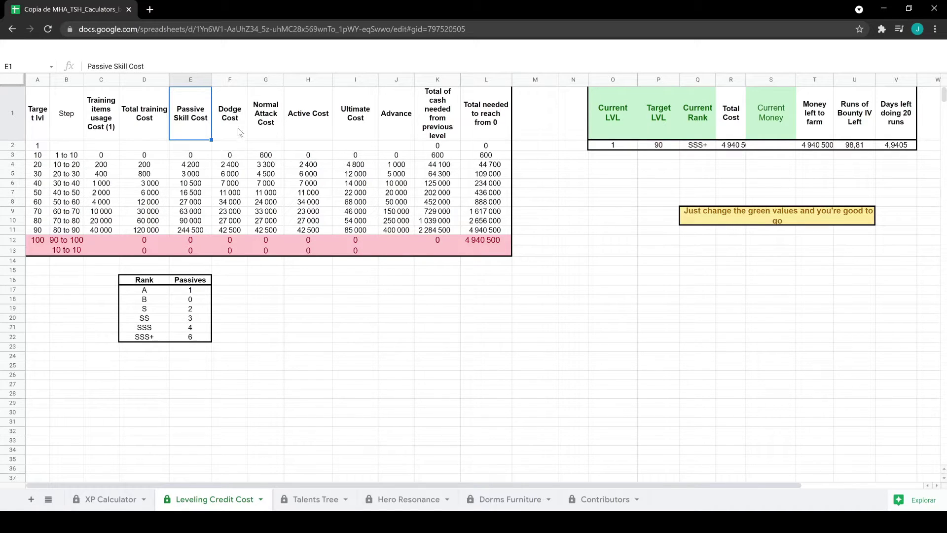
click(276, 128)
click(316, 126)
click(362, 125)
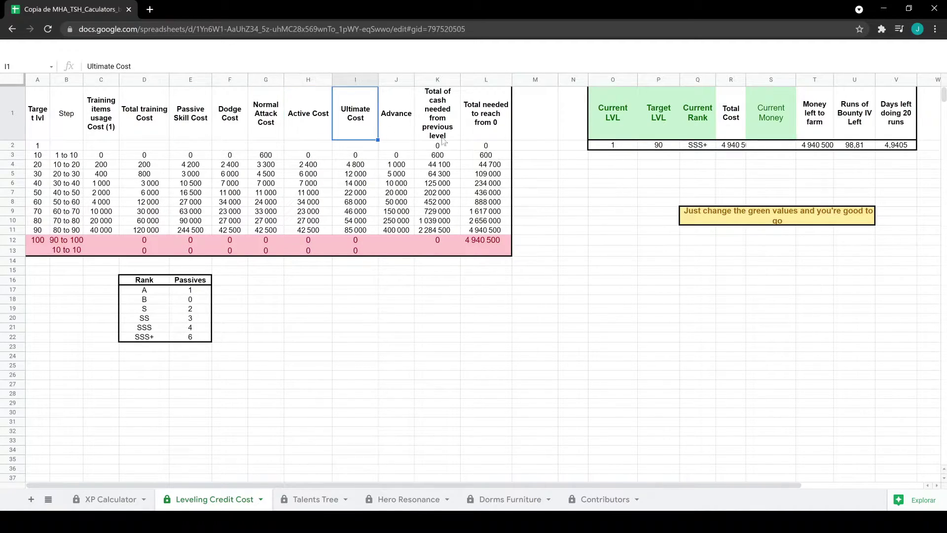
click(478, 128)
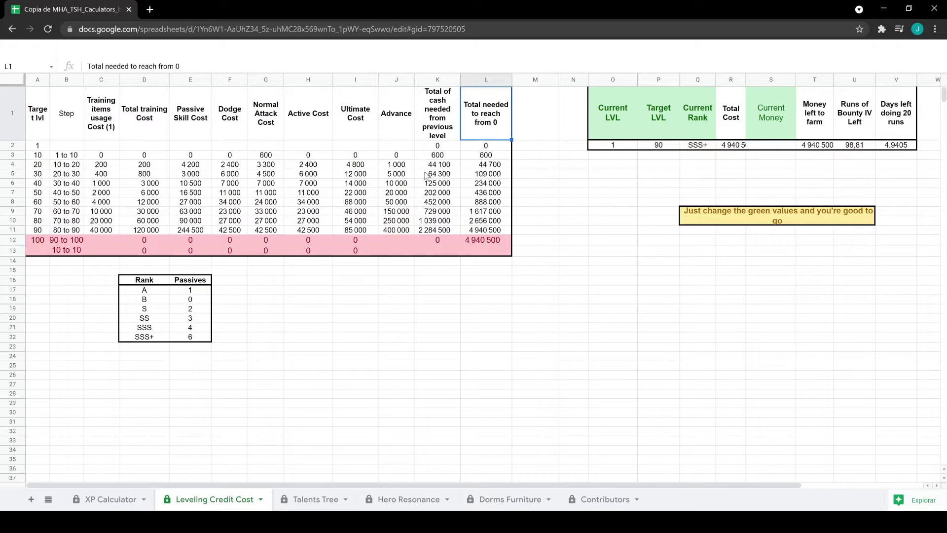
Examine the costs and totals listed for individual level steps, including 80 to 90 and 90 to 100.
click(135, 201)
click(278, 211)
click(447, 202)
click(499, 202)
click(113, 192)
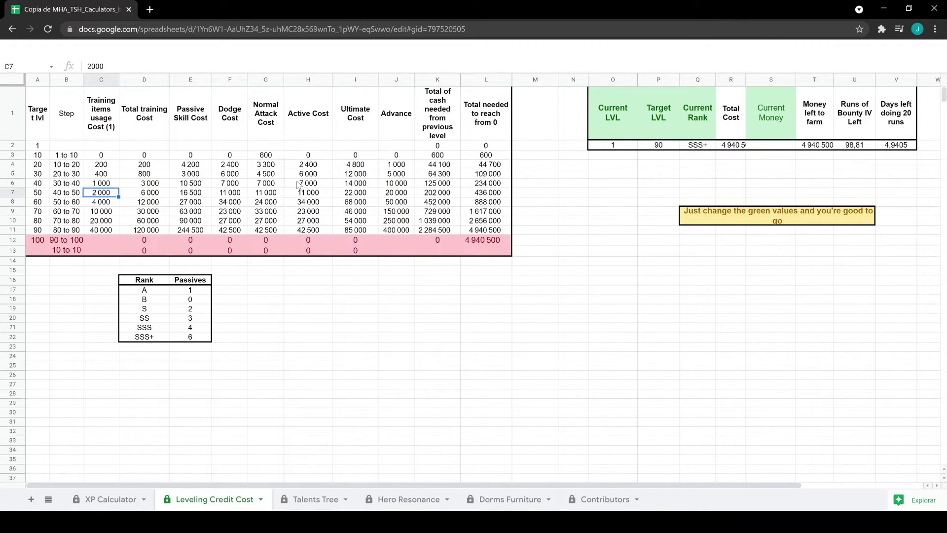
click(59, 241)
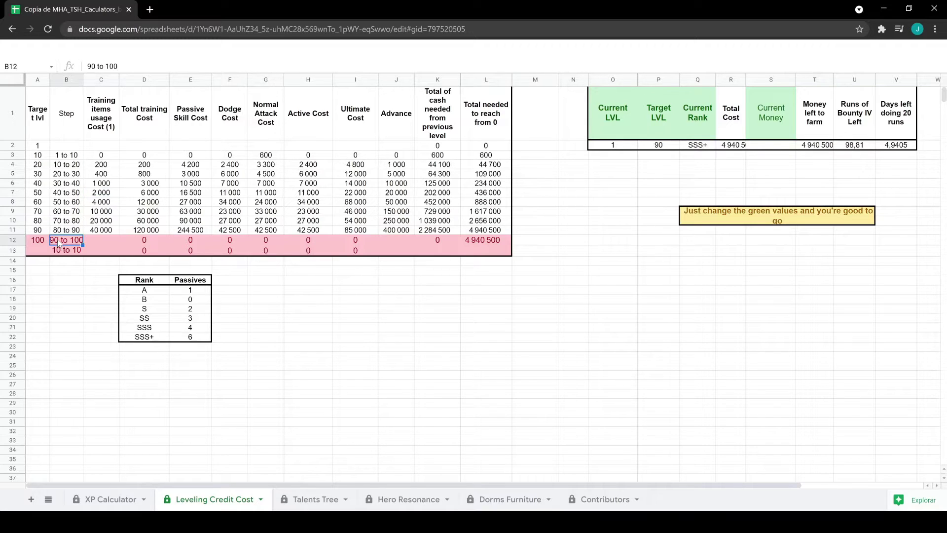
click(74, 230)
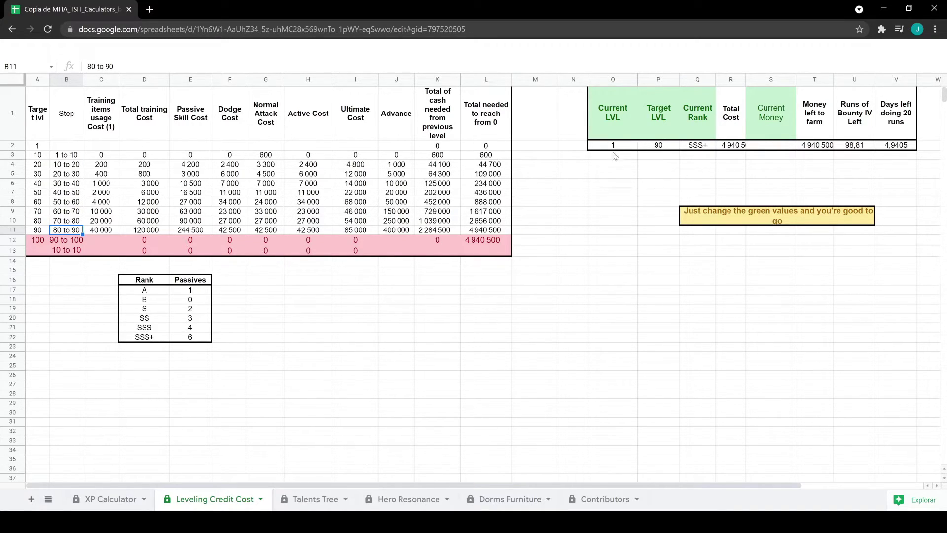
Set the current rank in the leveling cost calculator to S.
click(654, 177)
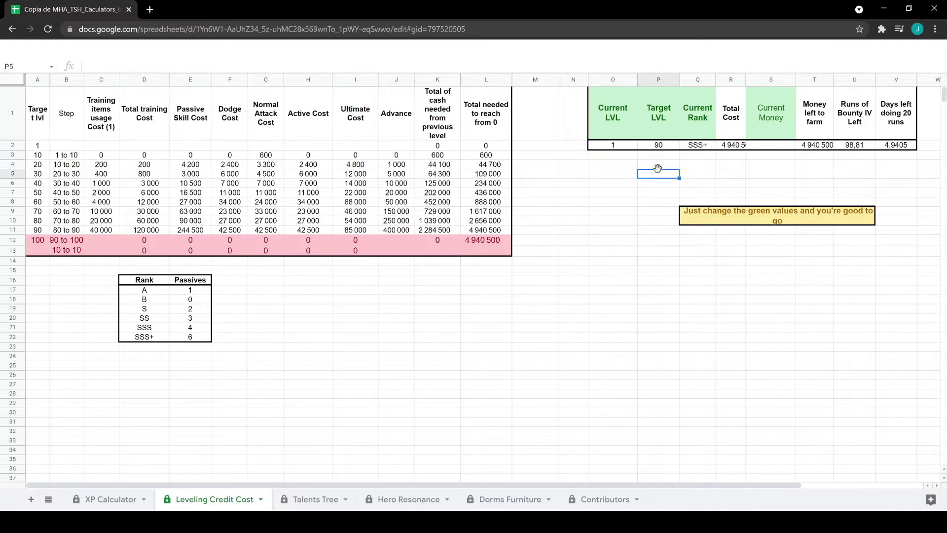
click(732, 166)
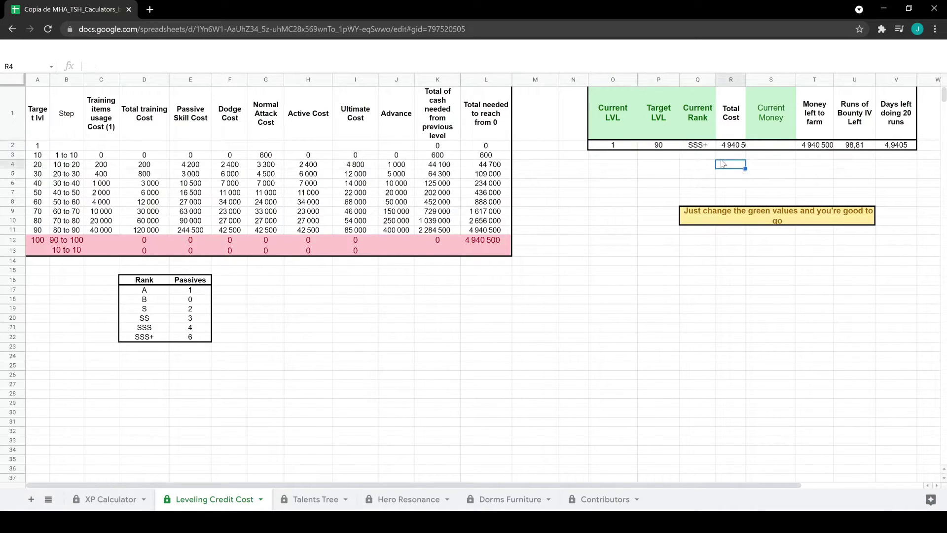
click(709, 148)
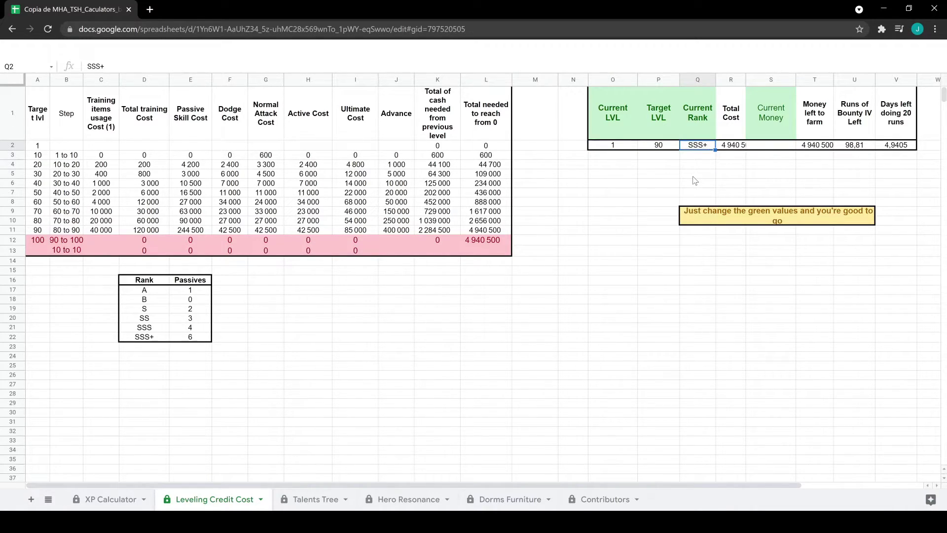
text(S)
click(694, 176)
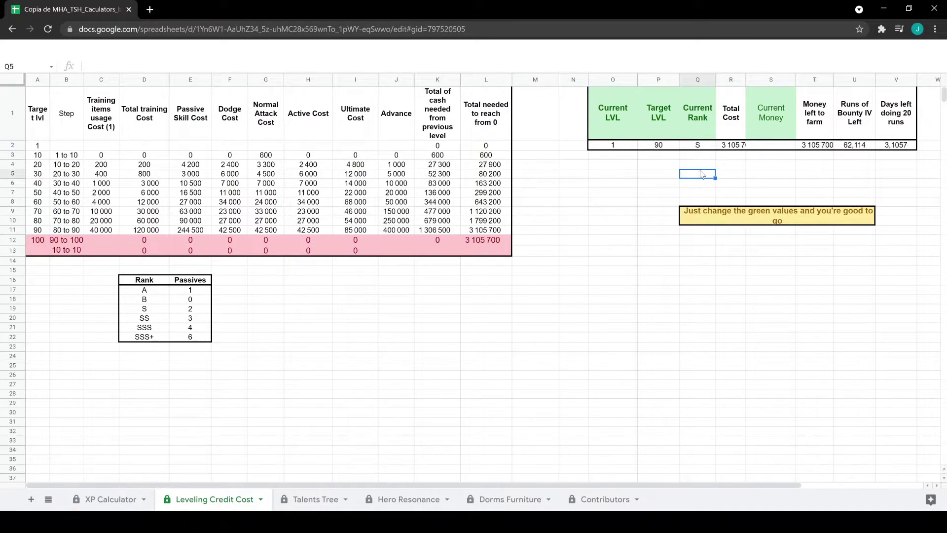
Widen the Total Cost column enough to show its full amount.
click(732, 145)
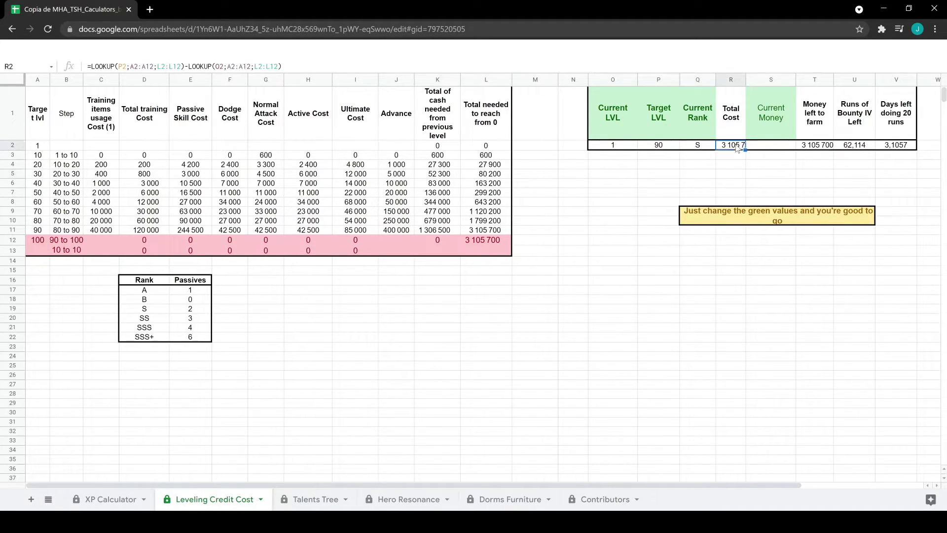
click(809, 175)
drag(746, 79, 754, 81)
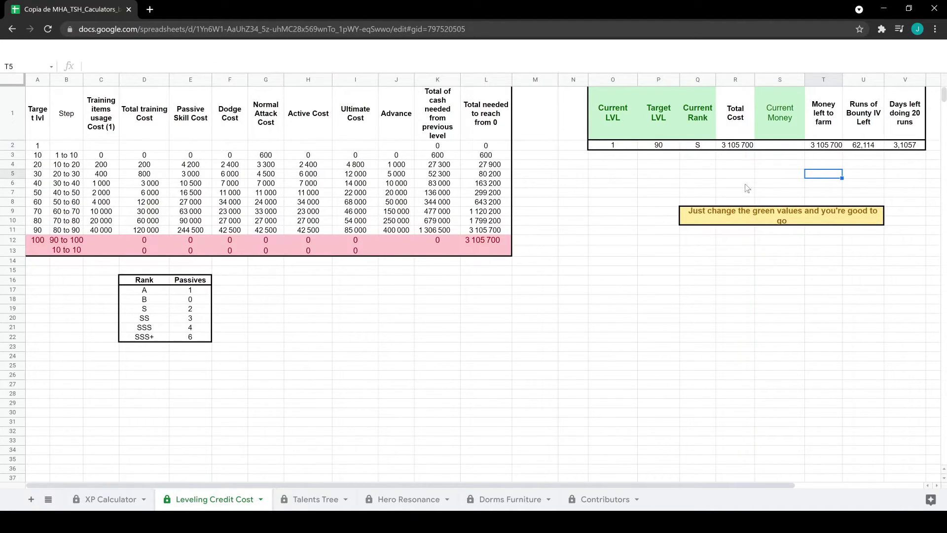
click(738, 147)
Check the money left to farm, the Bounty IV runs left and the days left doing 20 runs.
click(826, 182)
click(829, 148)
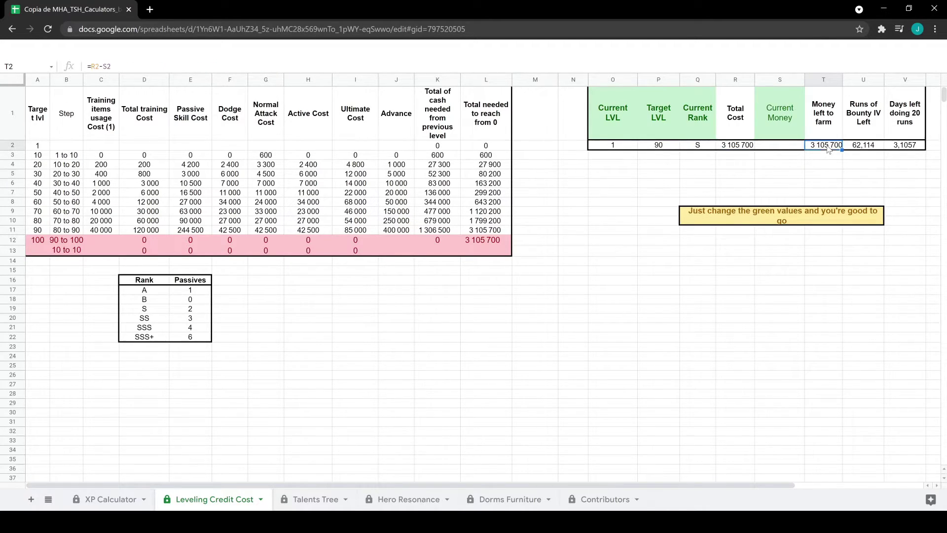
click(784, 148)
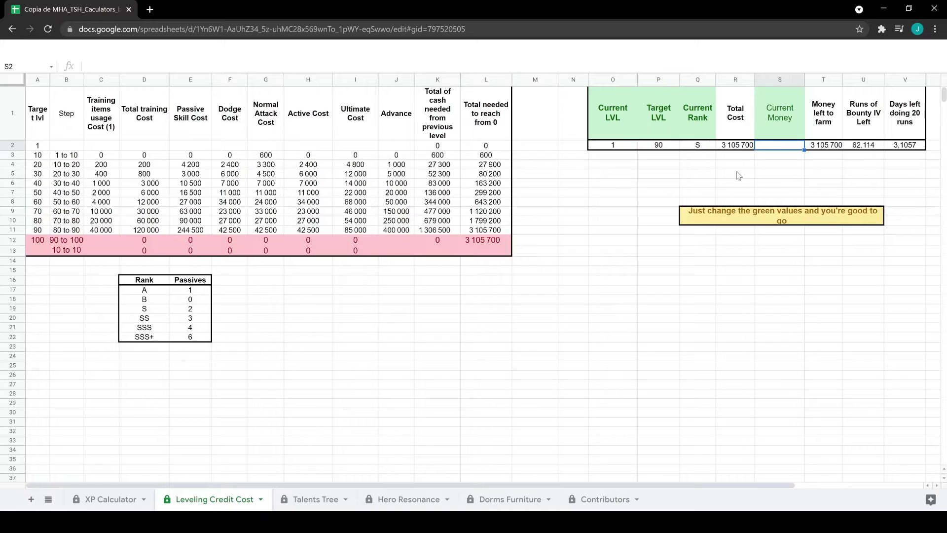
click(833, 147)
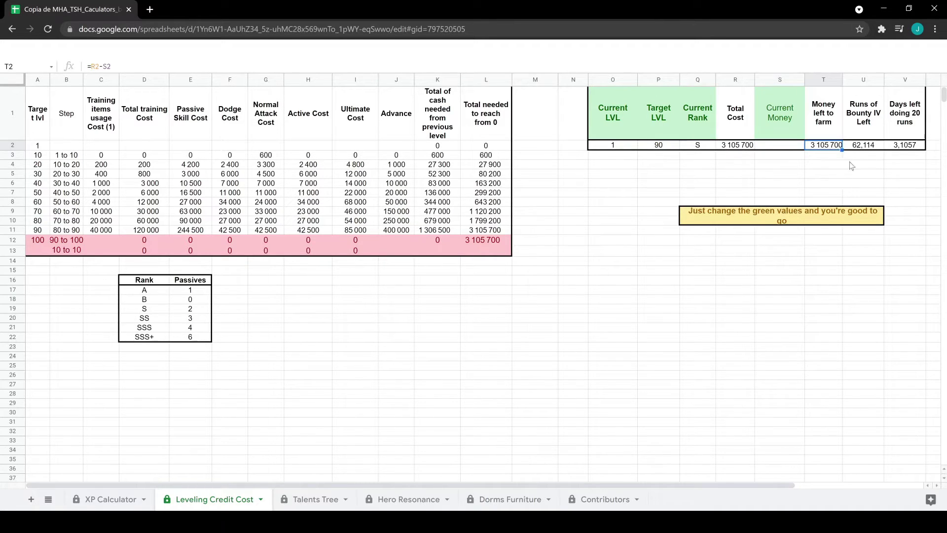
click(870, 148)
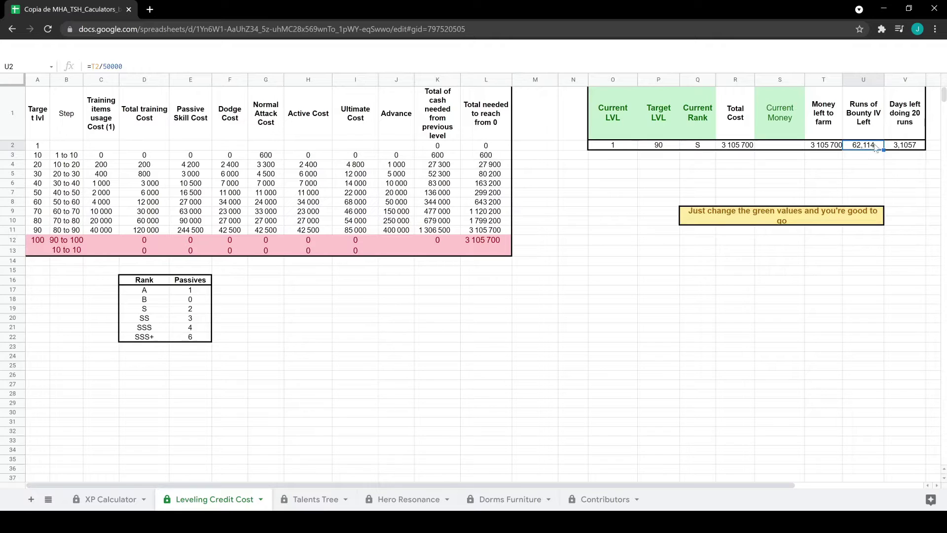
click(911, 149)
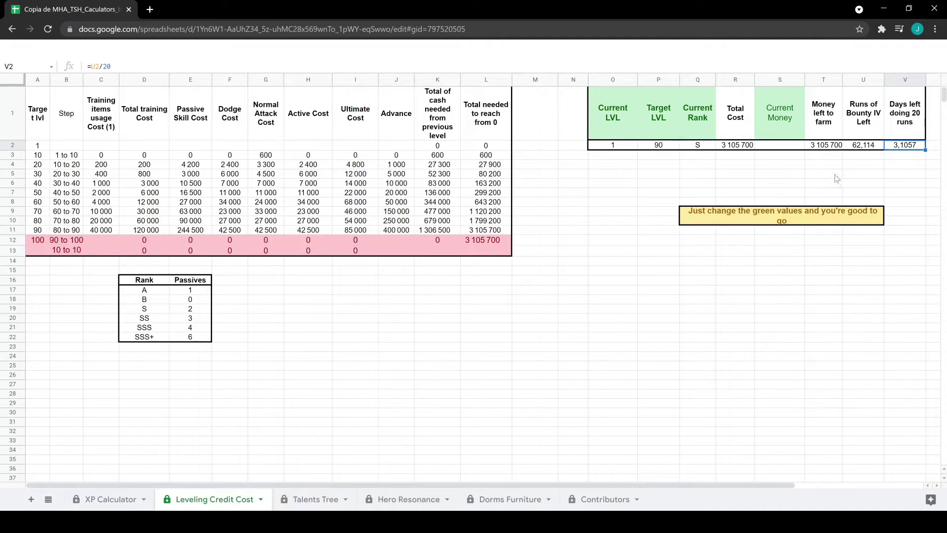
Try a current money amount of 100000 in the leveling cost calculator.
click(789, 147)
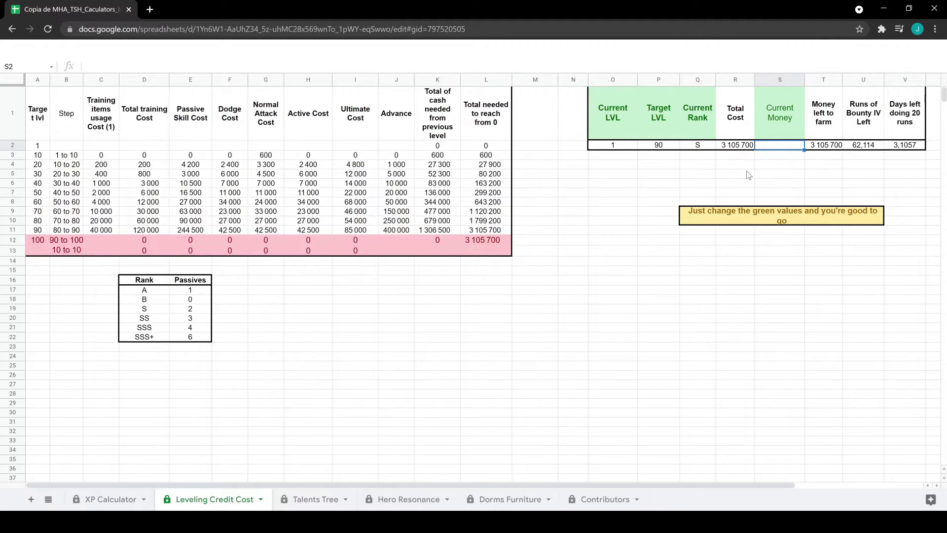
text(100000)
key(Return)
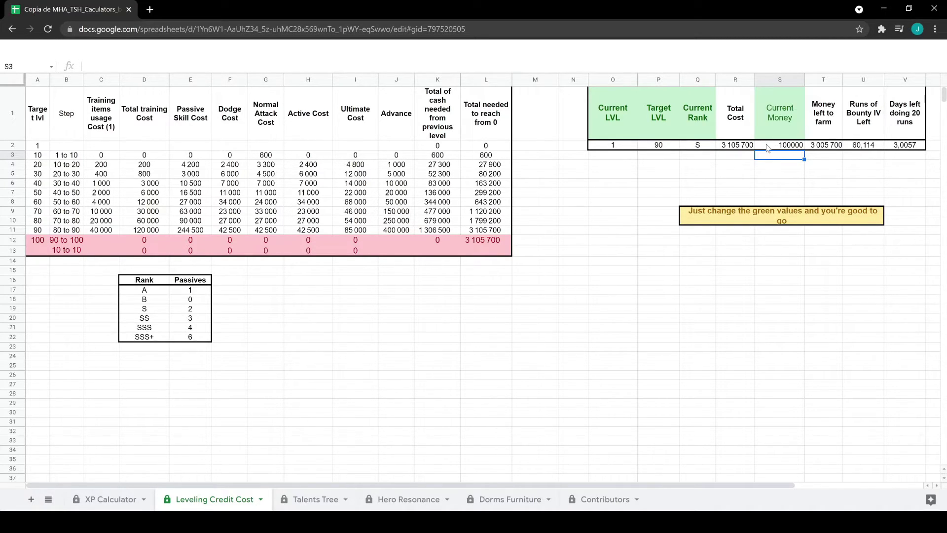
Set the current money in the leveling cost calculator to 1000000.
click(787, 146)
text(10000)
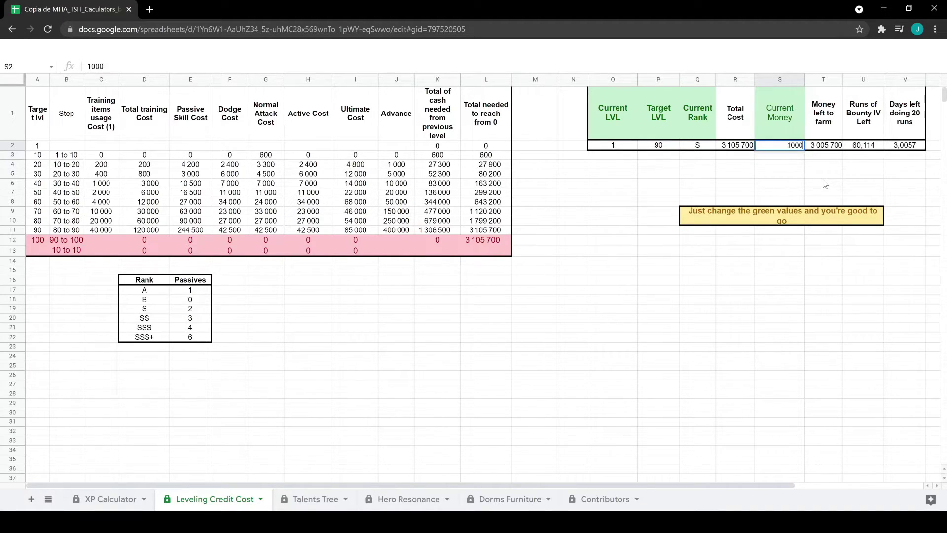
text(00)
click(826, 184)
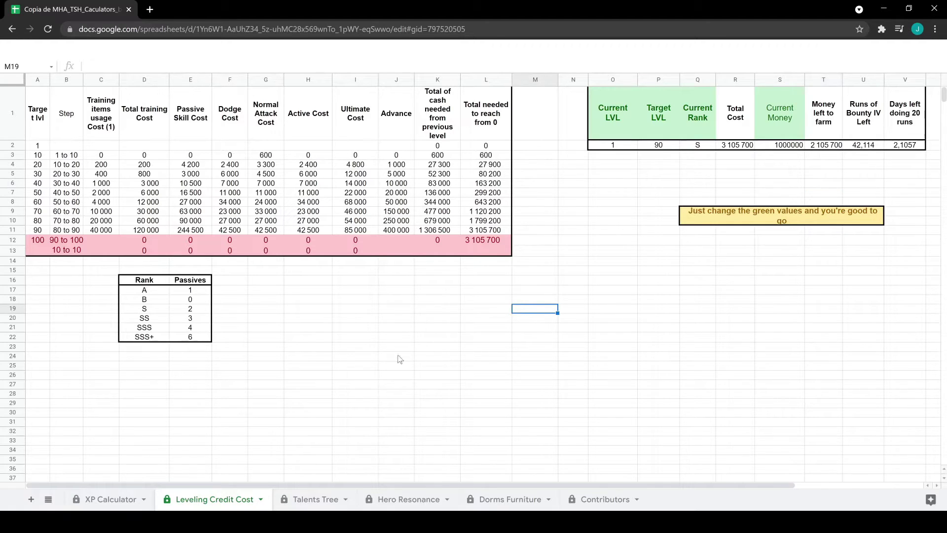
Open the Talents Tree sheet and look over its sections for reaching level 31, level 42 and a specific level.
click(315, 499)
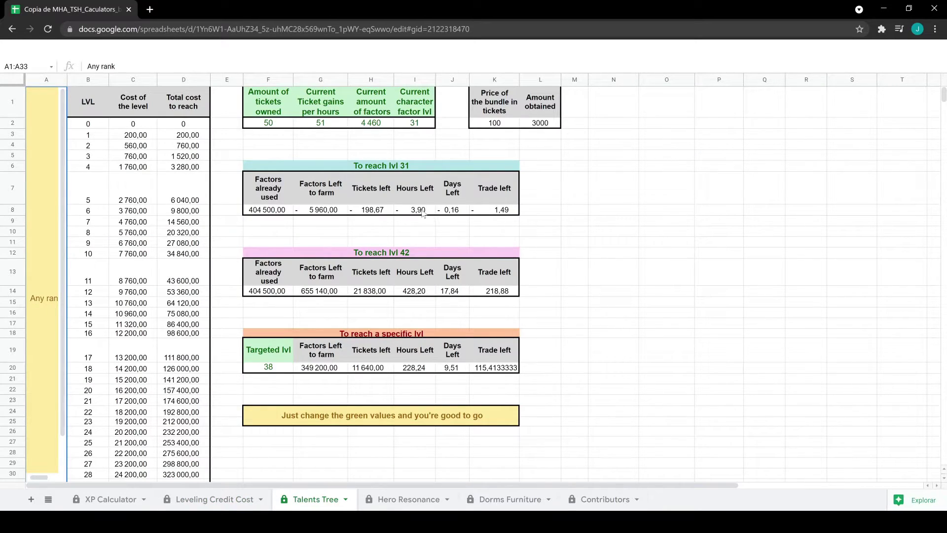
click(397, 167)
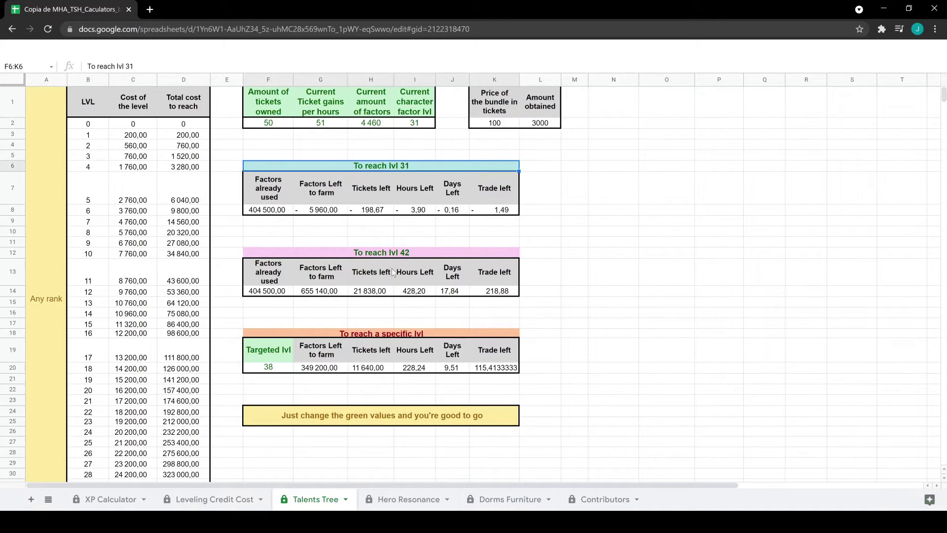
click(403, 258)
click(408, 334)
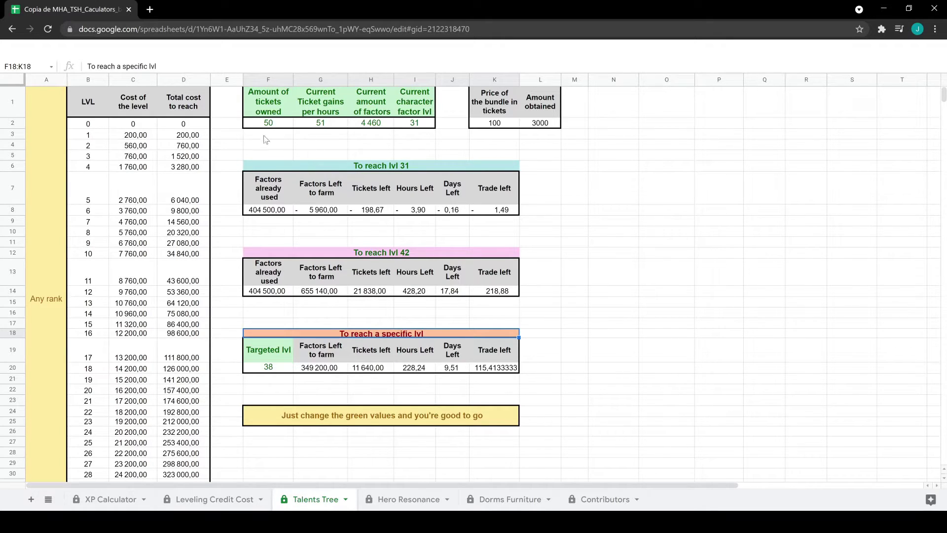
Set the amount of tickets owned in the Talents Tree calculator to 150.
click(265, 109)
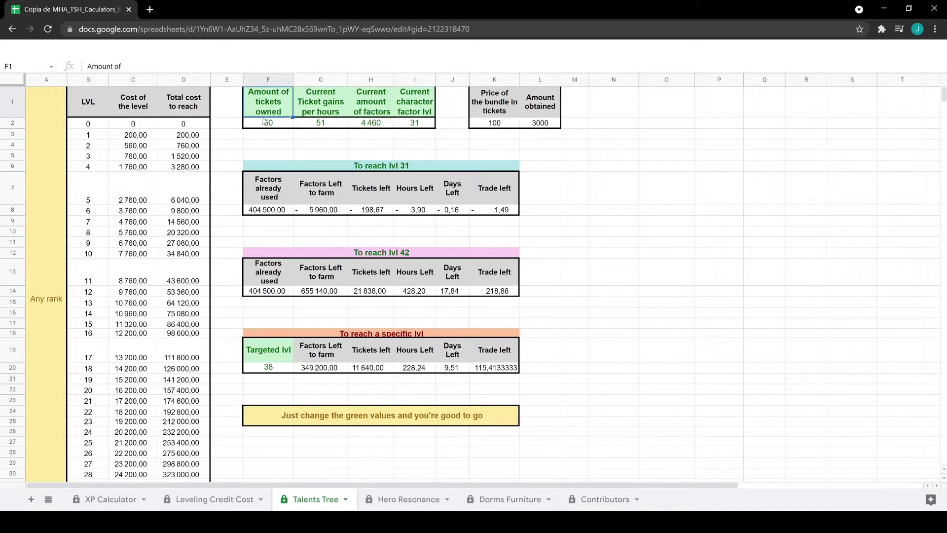
click(260, 126)
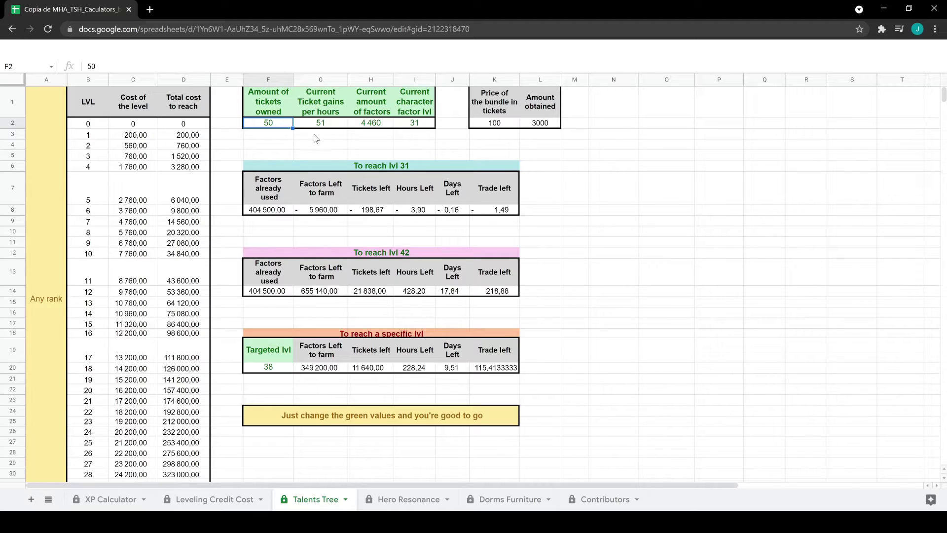
text(150)
click(345, 134)
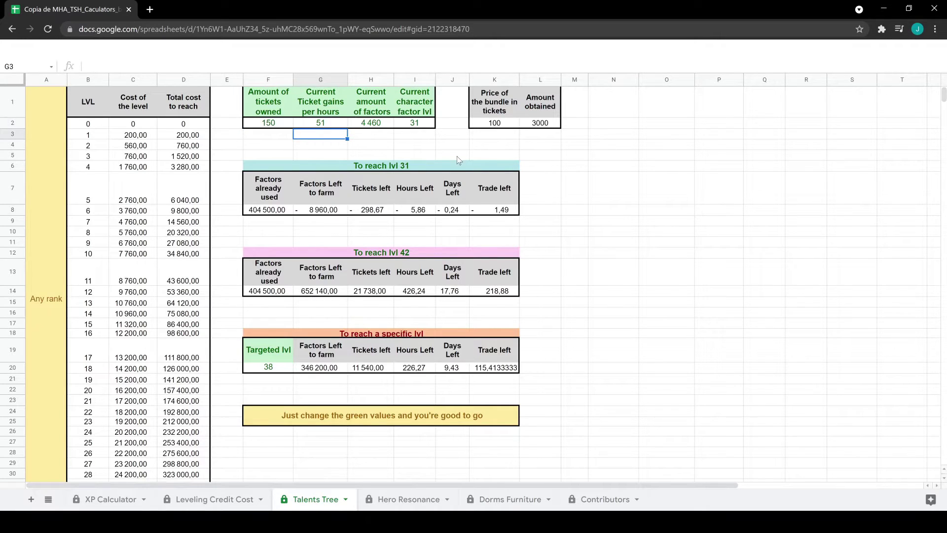
Review the current ticket gains per hour, current amount of factors and current character factor level inputs.
click(320, 124)
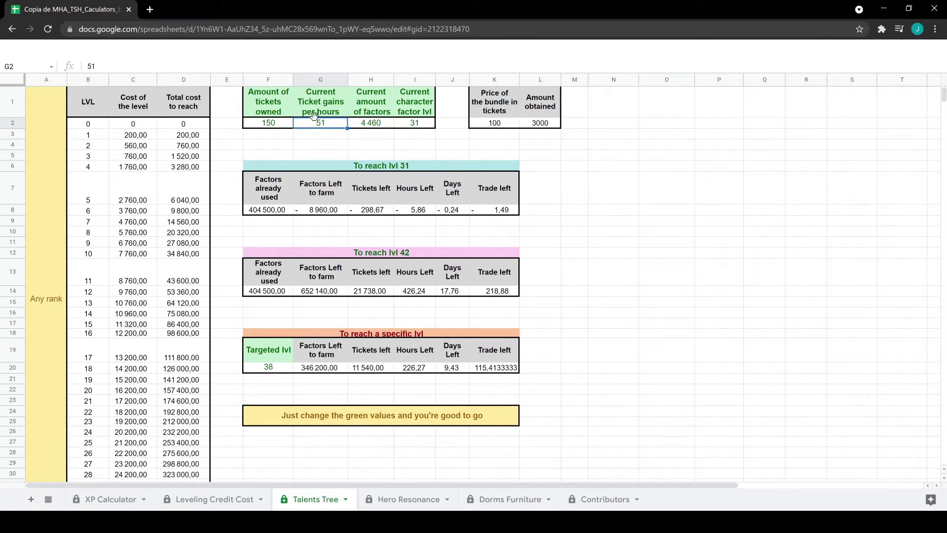
click(596, 179)
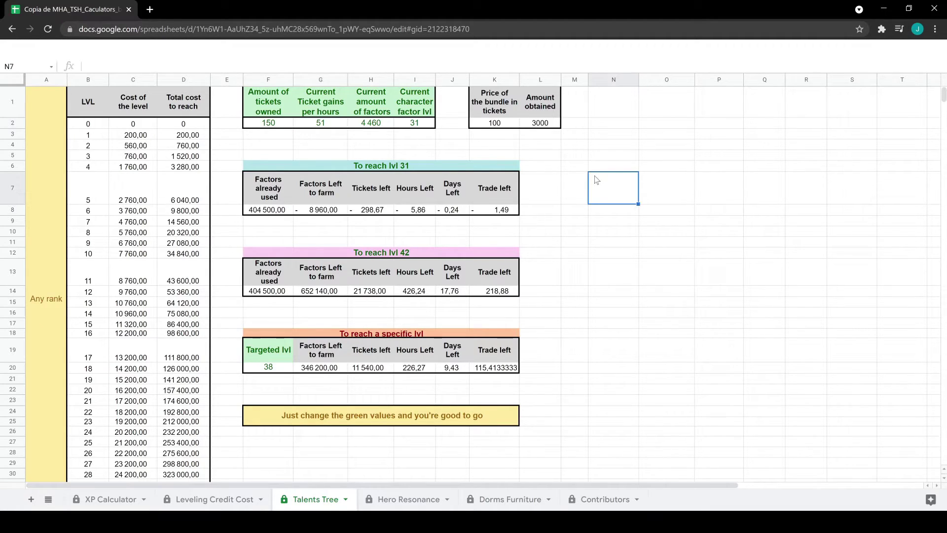
click(379, 126)
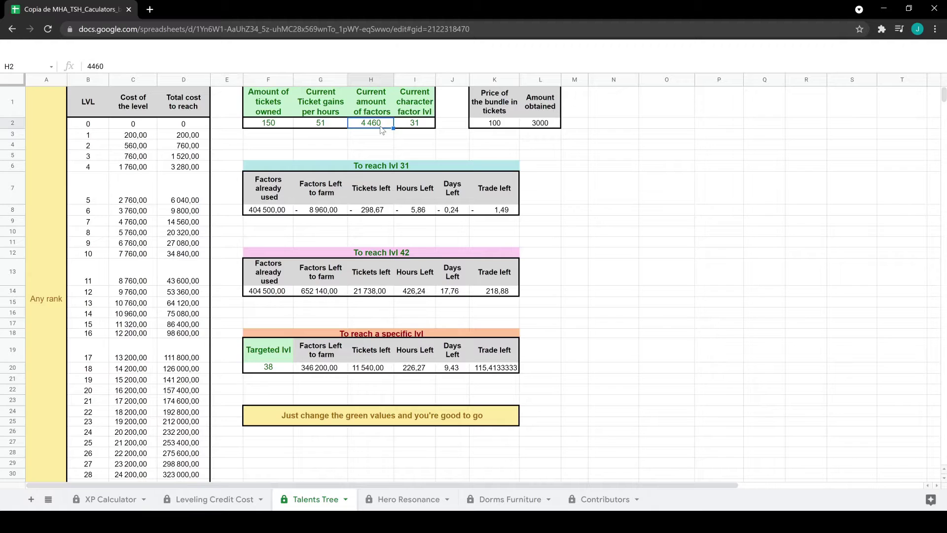
click(426, 125)
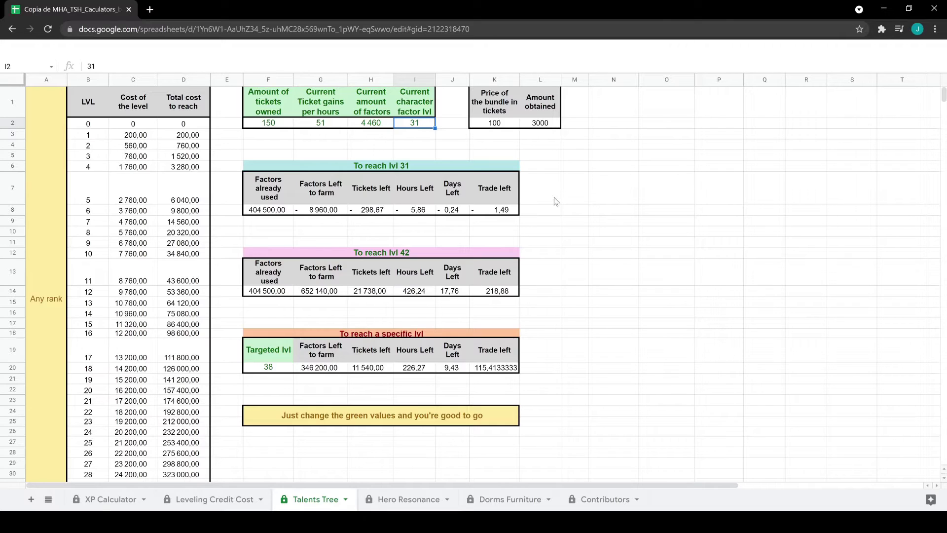
click(381, 114)
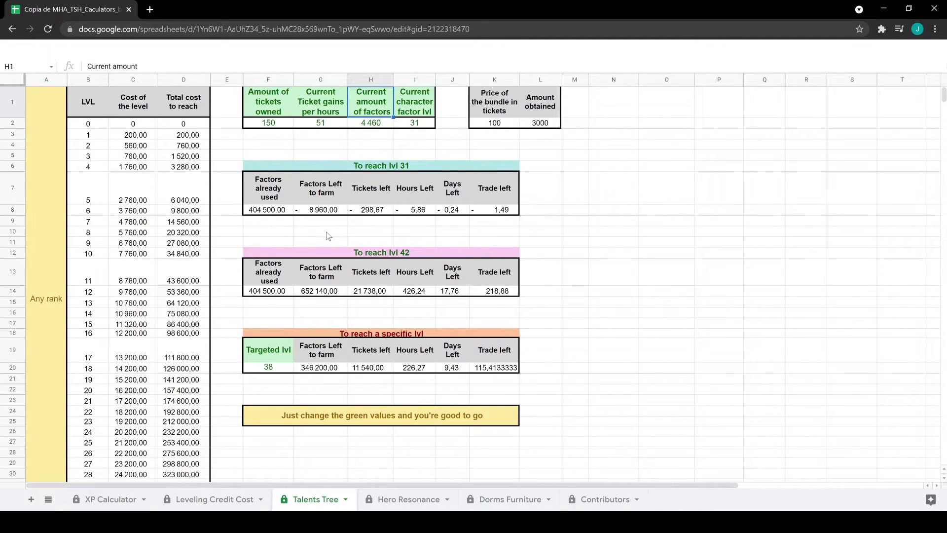
Check the factors already used in the level 42 section and the cost of level 32 in the level table.
click(278, 294)
scroll(207, 345, down, 3)
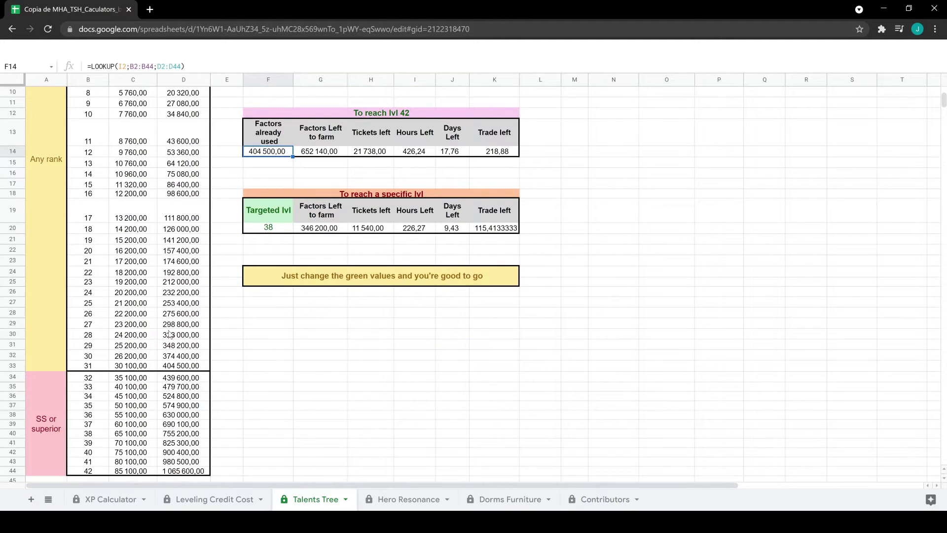
click(104, 370)
scroll(108, 365, down, 2)
click(99, 319)
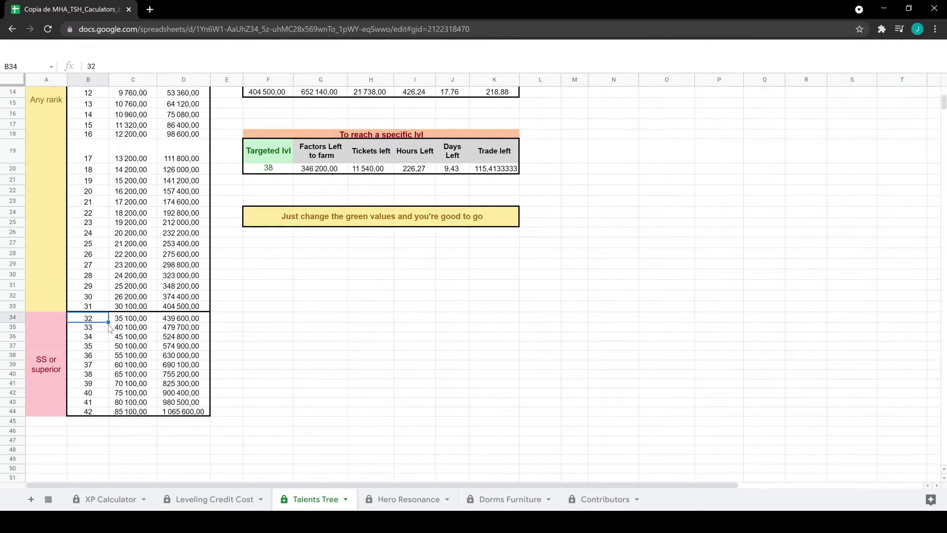
click(132, 323)
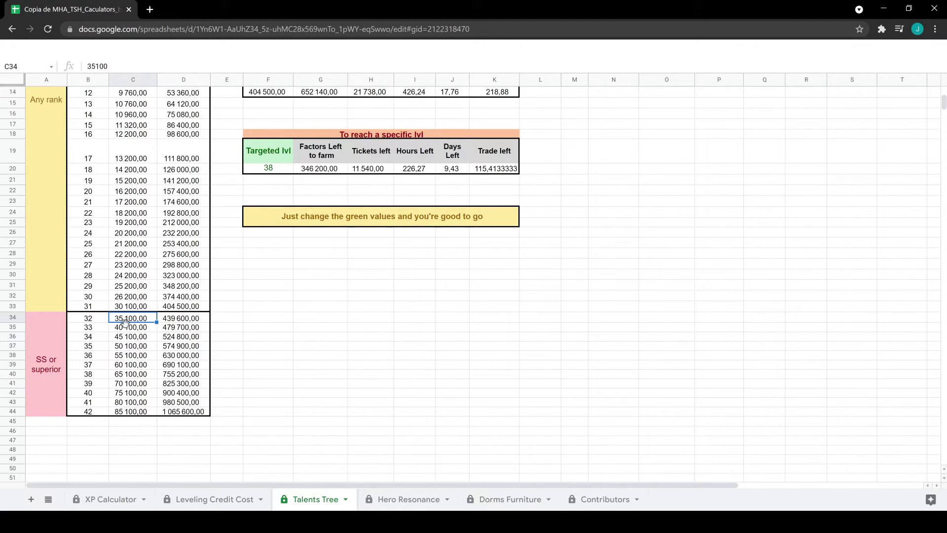
Examine the total costs to reach levels 32 and 42 in the SS or superior part of the level table.
scroll(125, 322, up, 6)
scroll(140, 348, down, 4)
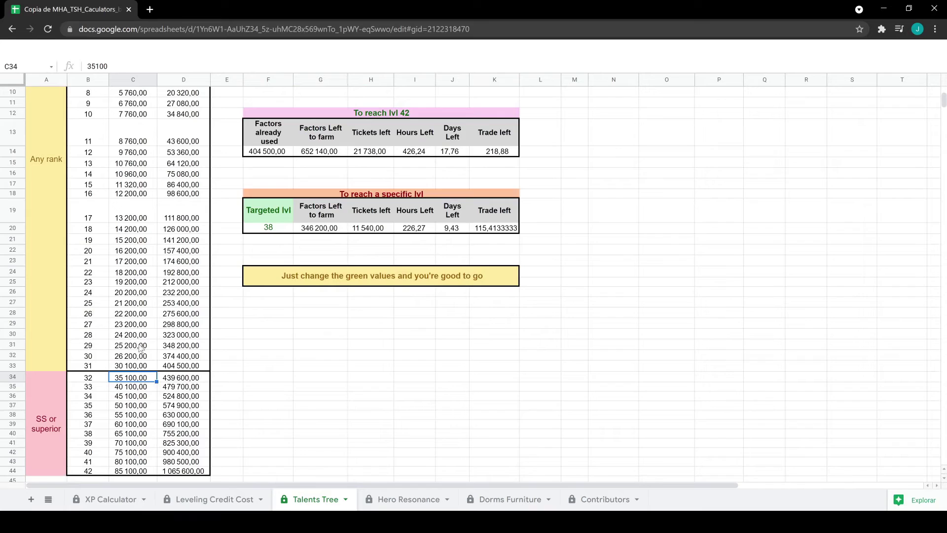
scroll(141, 348, down, 2)
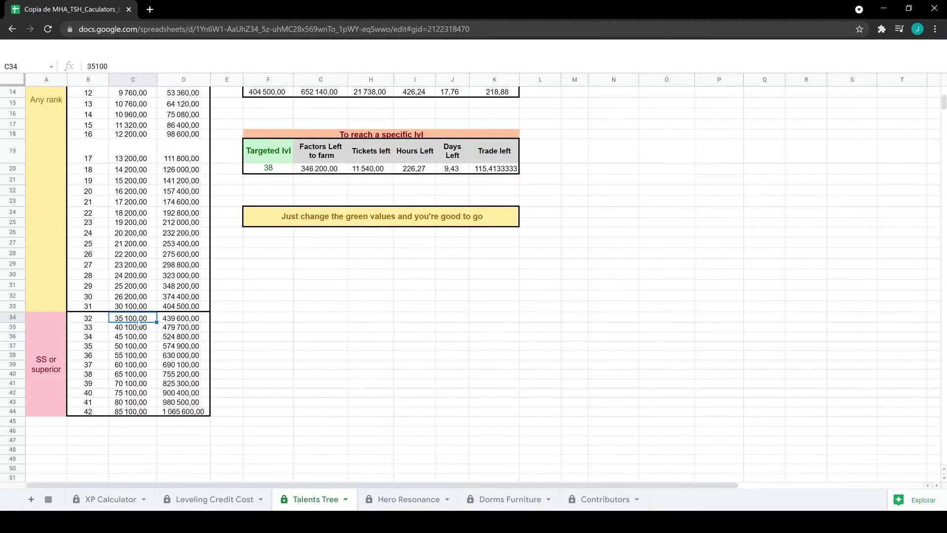
scroll(190, 318, up, 5)
scroll(191, 316, down, 3)
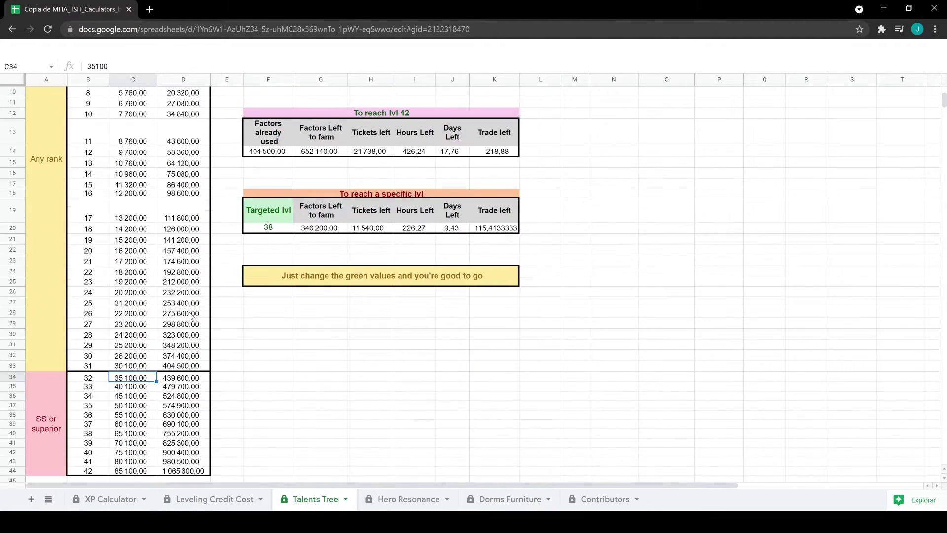
scroll(191, 316, down, 2)
click(185, 321)
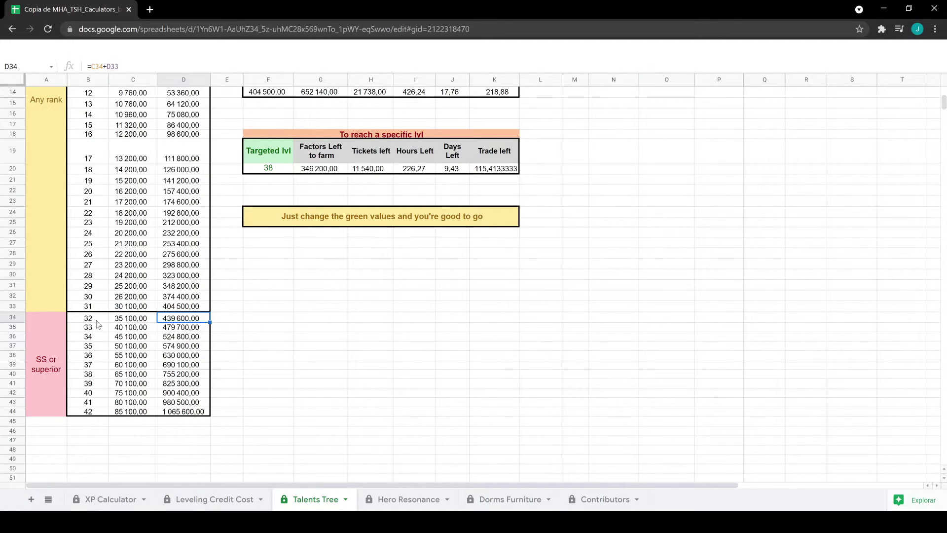
click(104, 414)
click(181, 414)
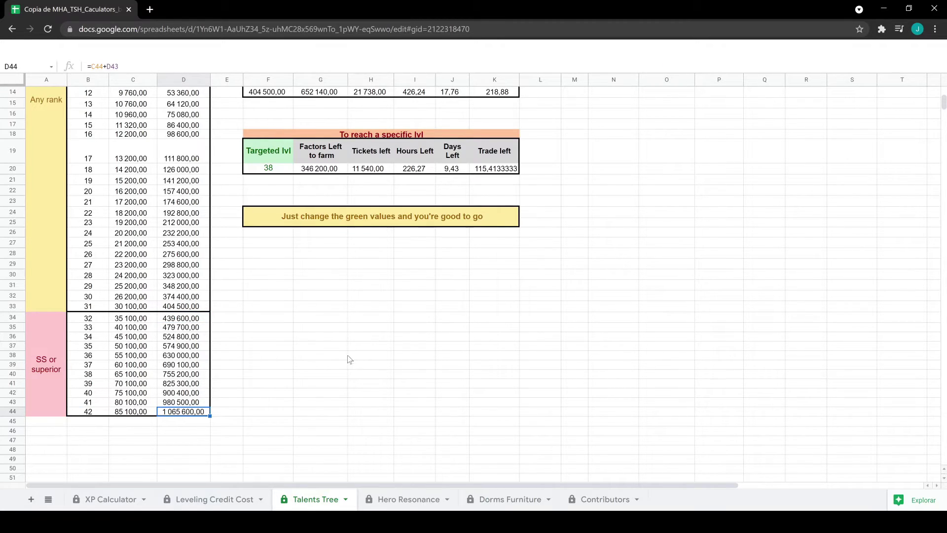
Set the targeted level in the specific level section to 42.
scroll(345, 360, up, 5)
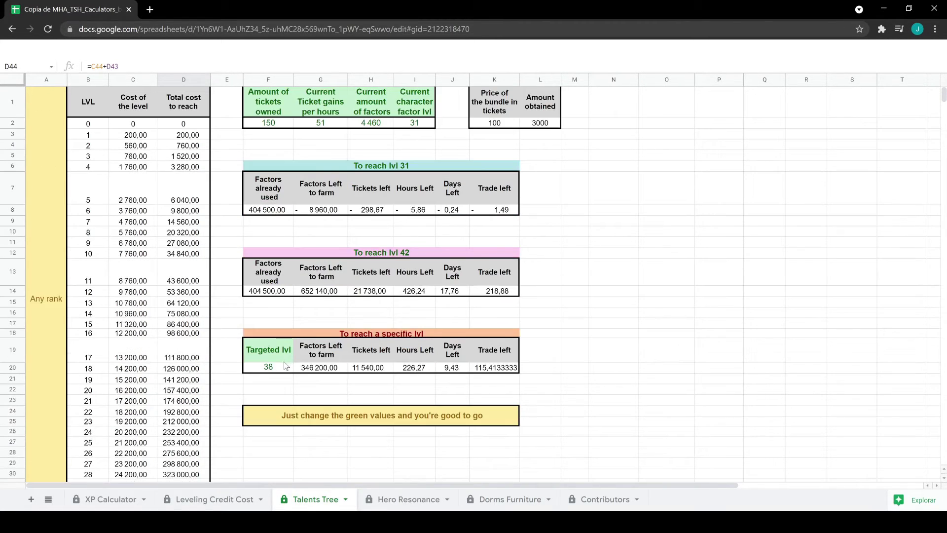
click(279, 370)
scroll(324, 373, down, 3)
scroll(296, 367, up, 3)
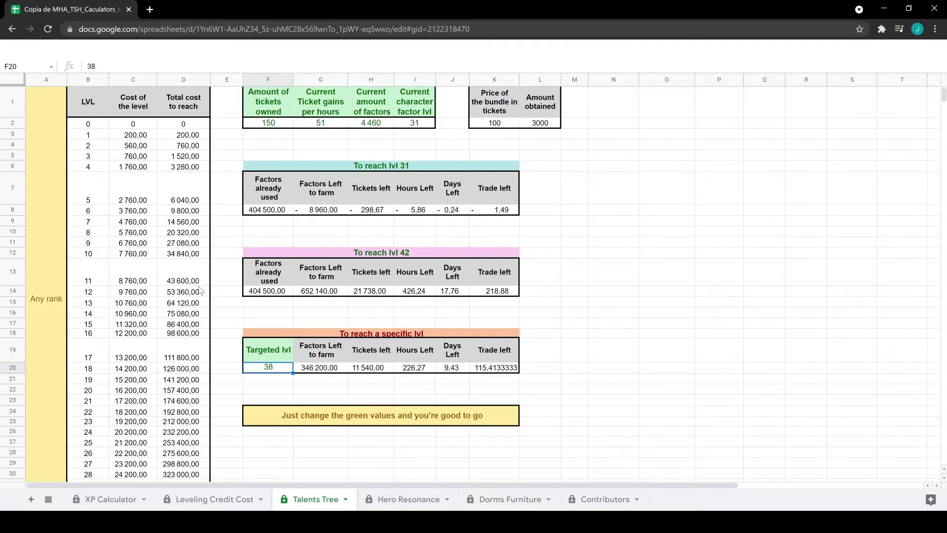
scroll(201, 294, down, 5)
scroll(227, 295, up, 3)
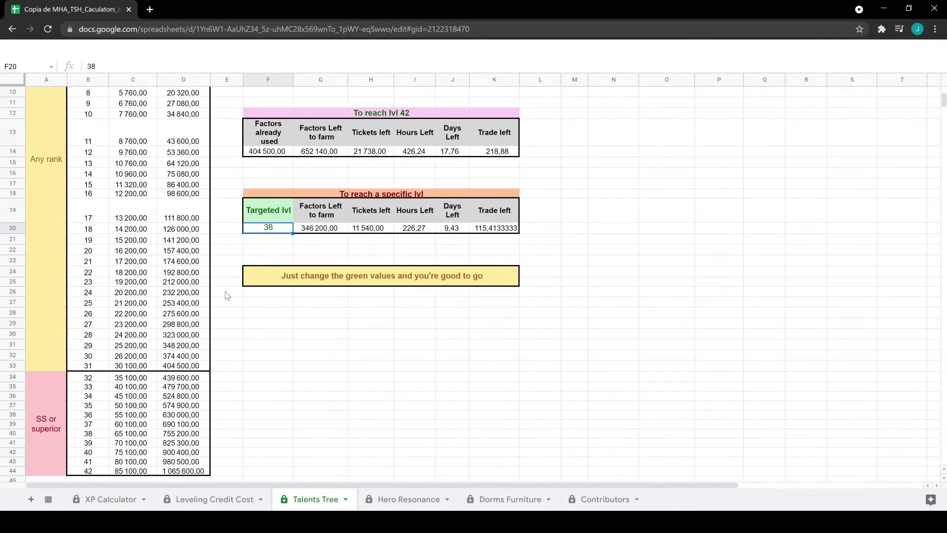
text(42)
click(312, 313)
Check the factors left to farm and the tickets, hours and days left for the targeted level.
click(326, 242)
click(338, 230)
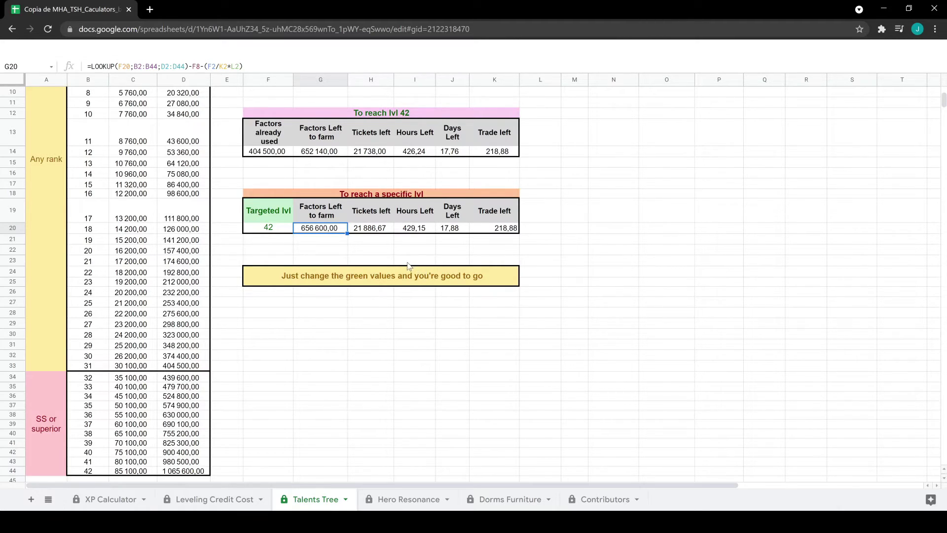
click(384, 230)
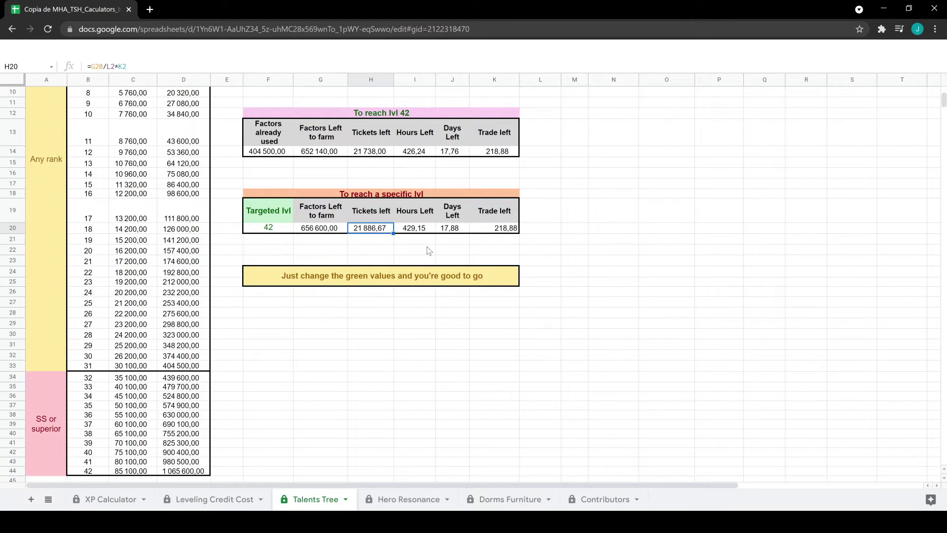
click(424, 231)
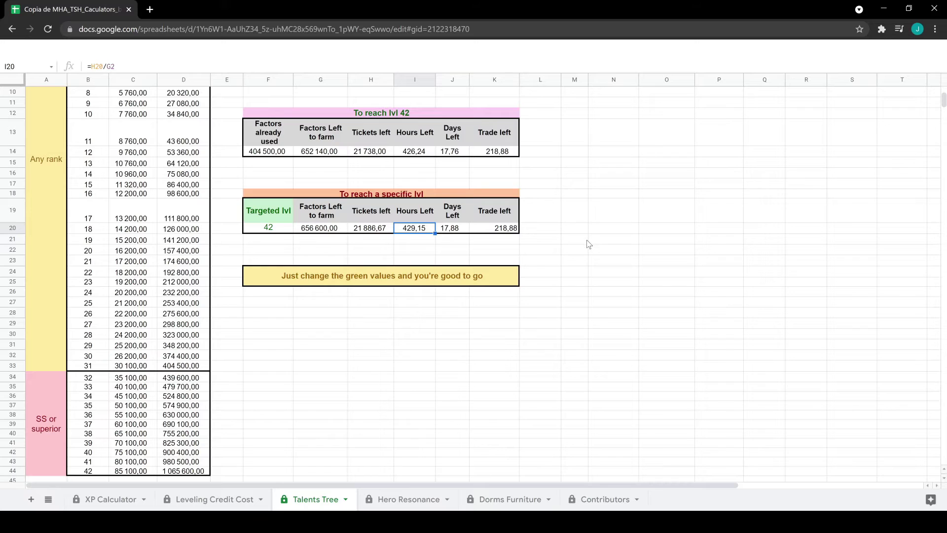
scroll(578, 247, up, 3)
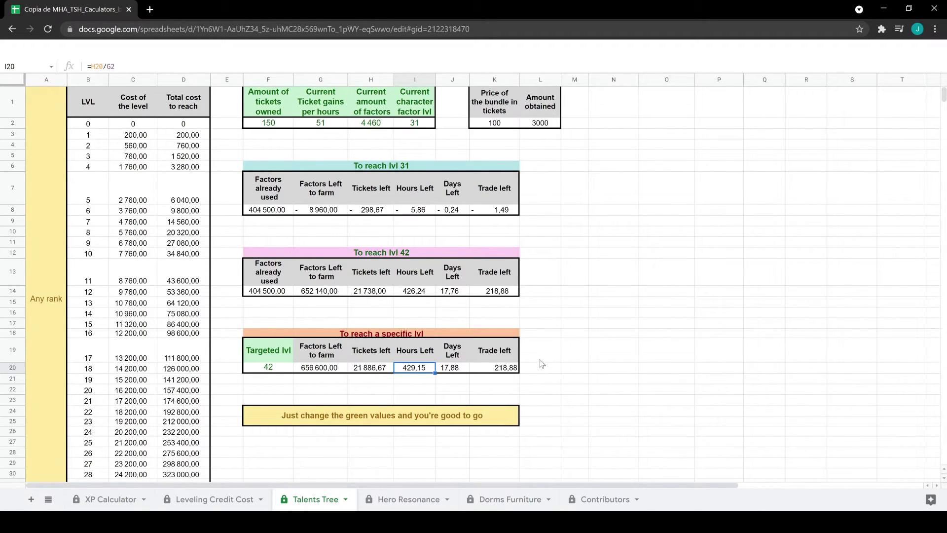
click(455, 371)
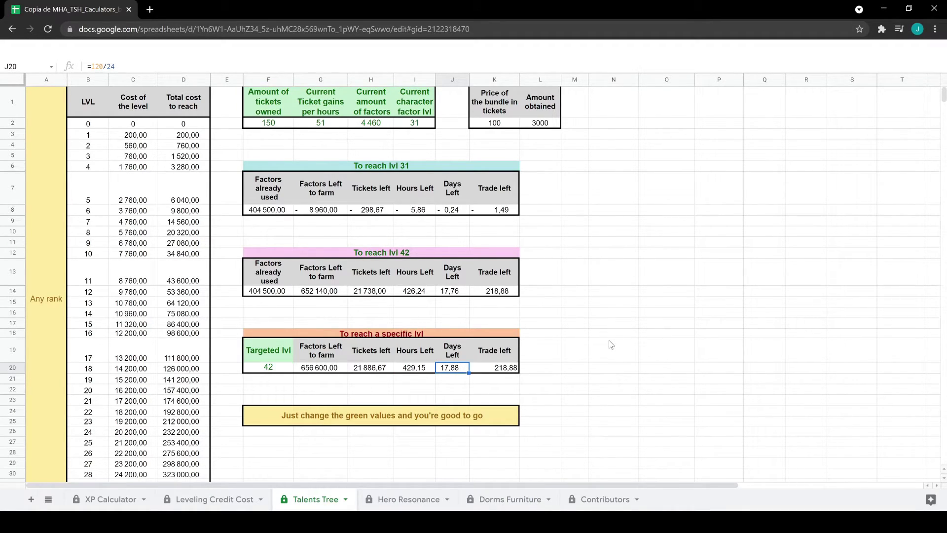
Go over the four green input headings of the Talents Tree sheet, from tickets owned to current character factor level.
scroll(611, 344, down, 5)
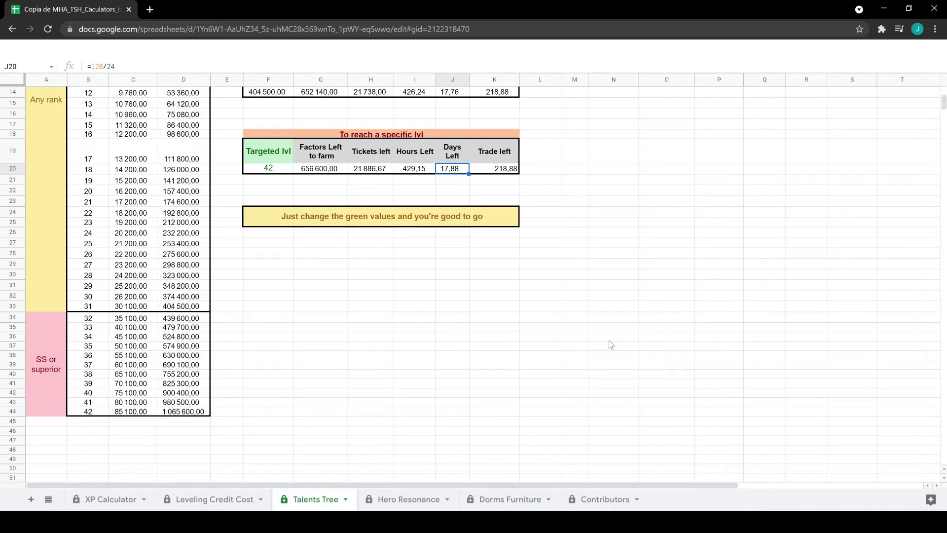
scroll(612, 344, up, 5)
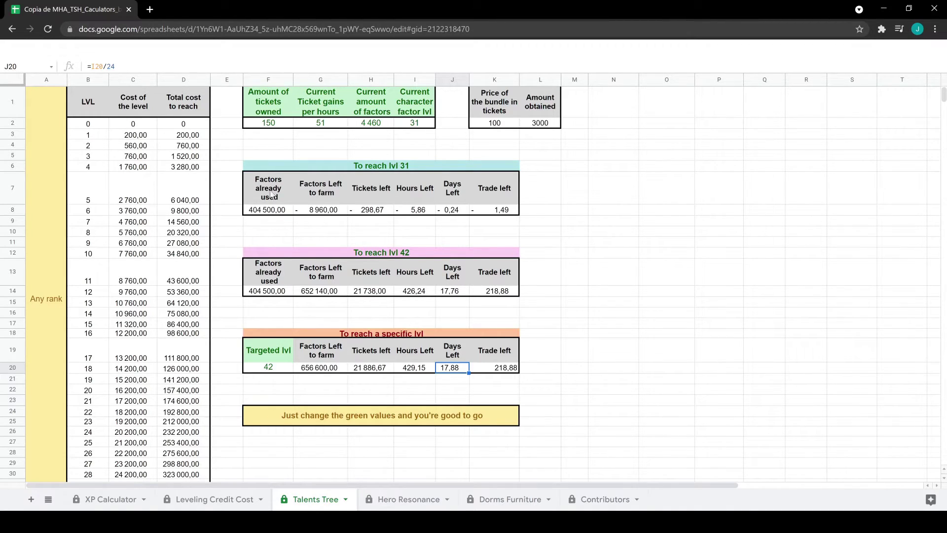
click(264, 107)
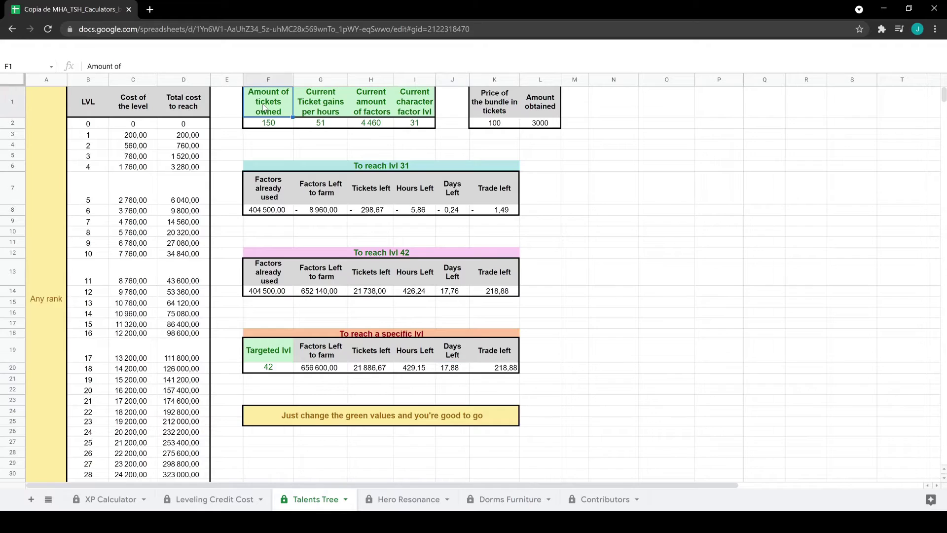
click(322, 111)
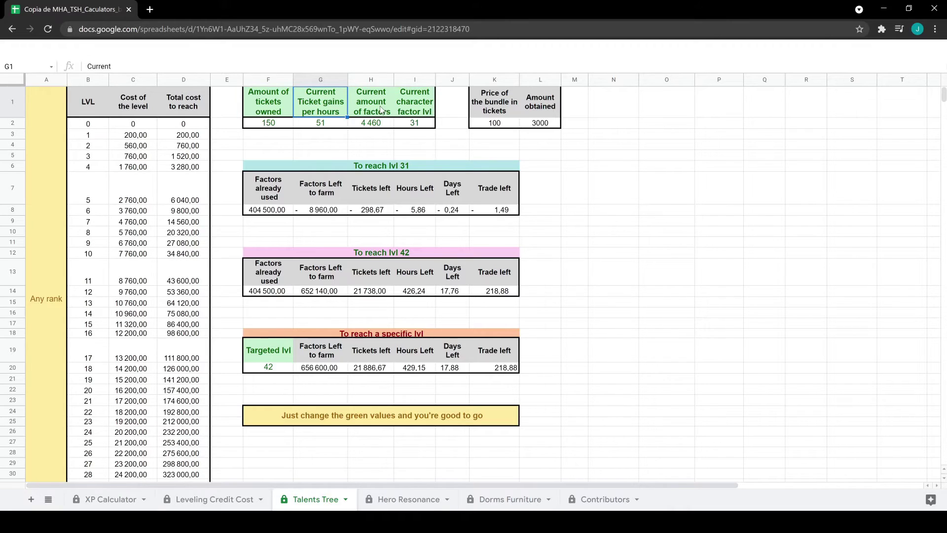
click(382, 110)
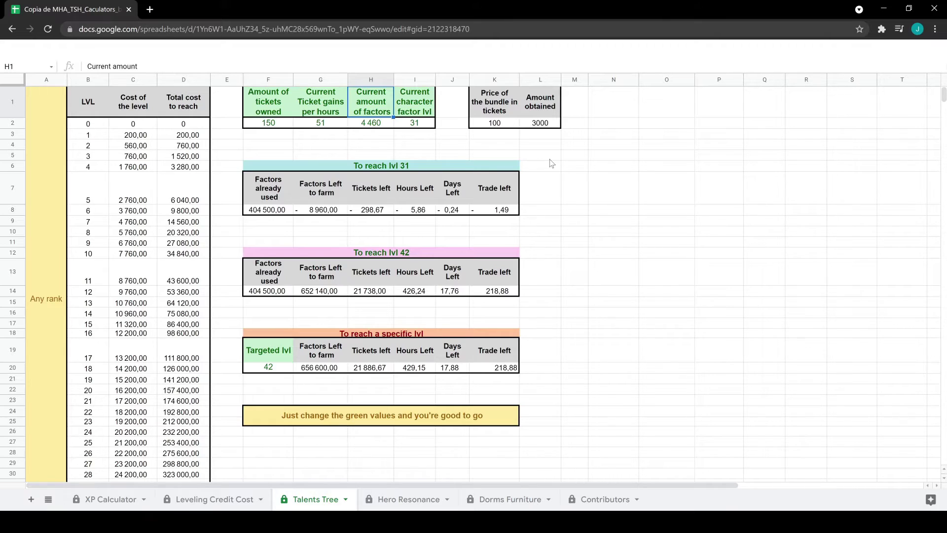
click(416, 110)
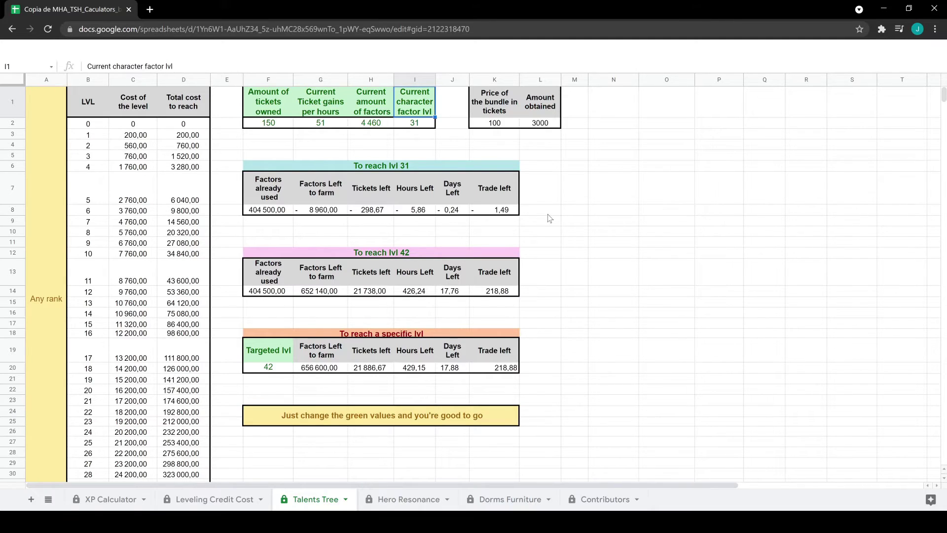
Open the Hero Resonance sheet and examine its table of shards needed per hero rank.
click(400, 499)
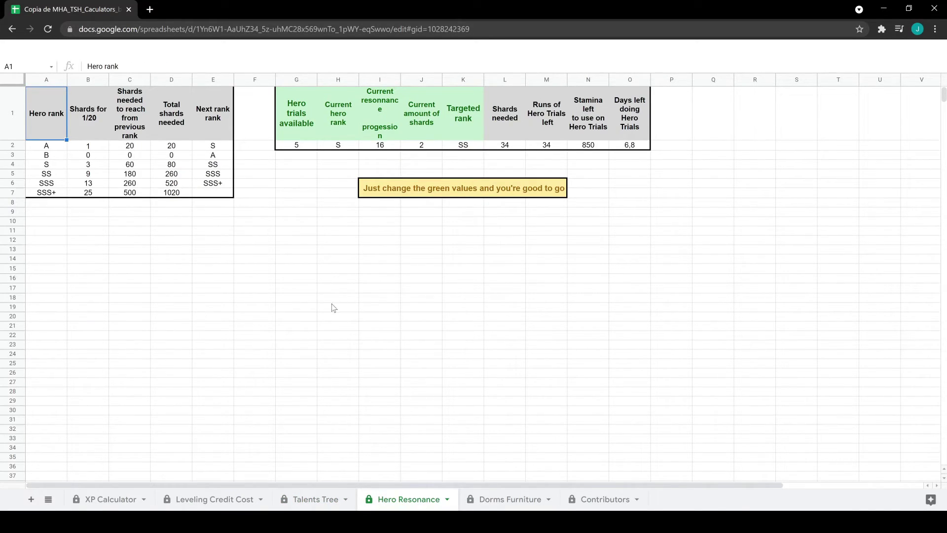
click(54, 167)
click(130, 183)
click(254, 192)
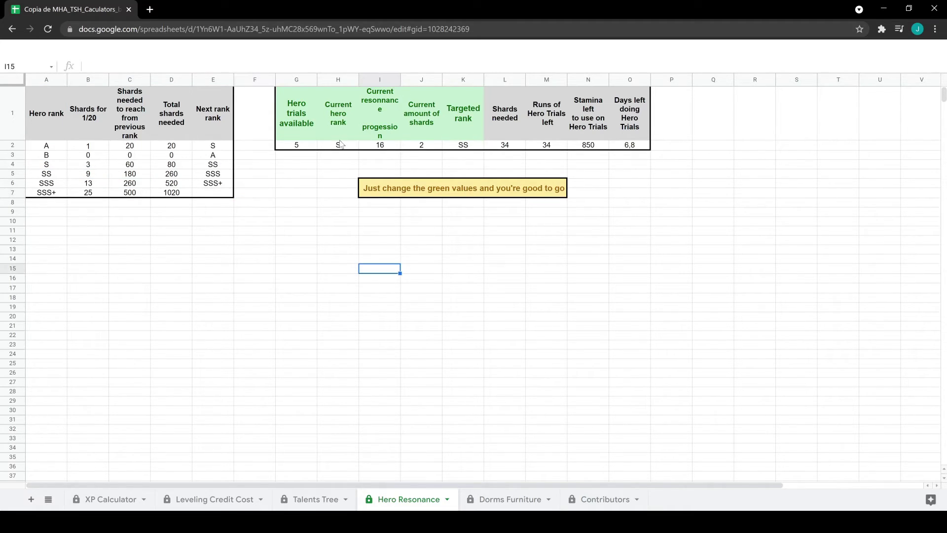
Go over the green input values of the Hero Resonance sheet, from hero trials available to targeted rank.
click(295, 147)
click(336, 145)
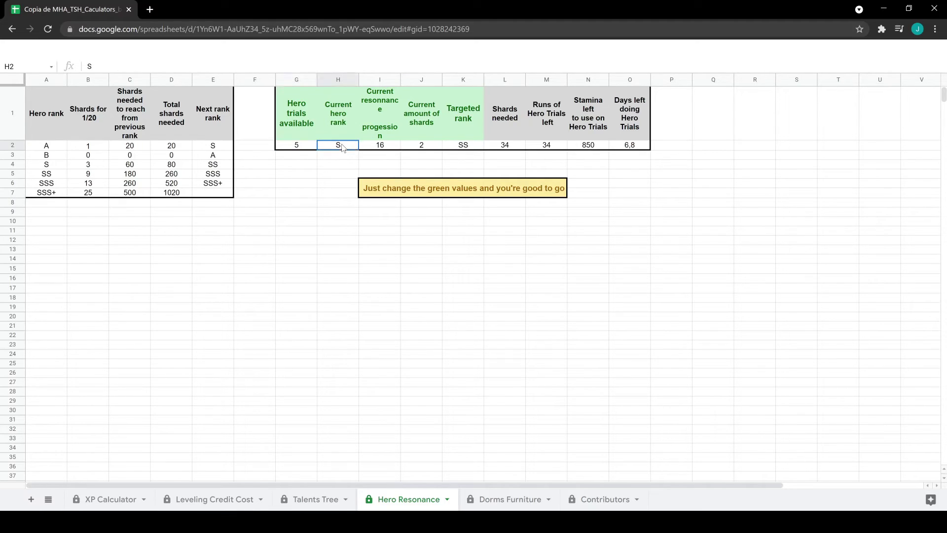
click(395, 146)
click(426, 147)
click(467, 146)
click(521, 309)
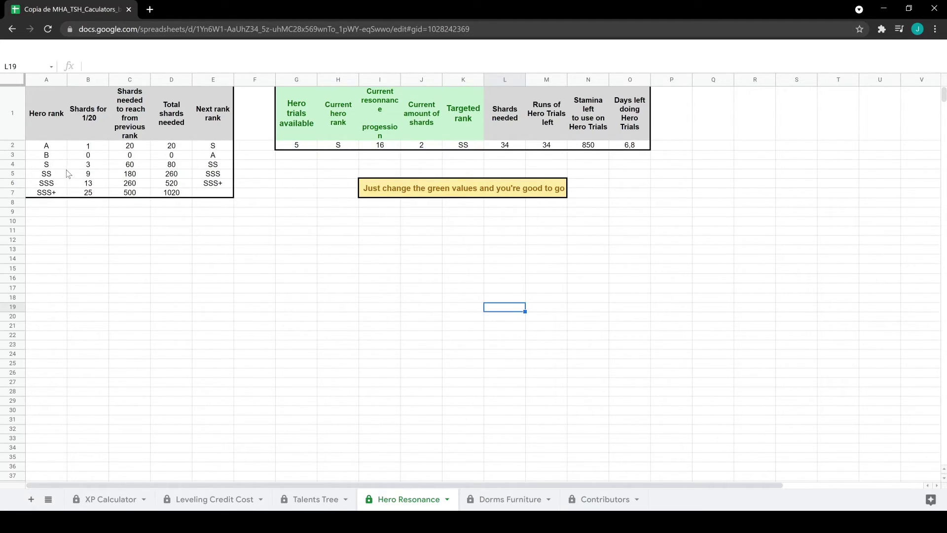
Examine the hero rank table's shards needed from the previous rank, total shards and next rank for the S to SSS+ ranks.
click(141, 167)
click(136, 174)
key(ctrl+Home)
click(139, 148)
click(147, 175)
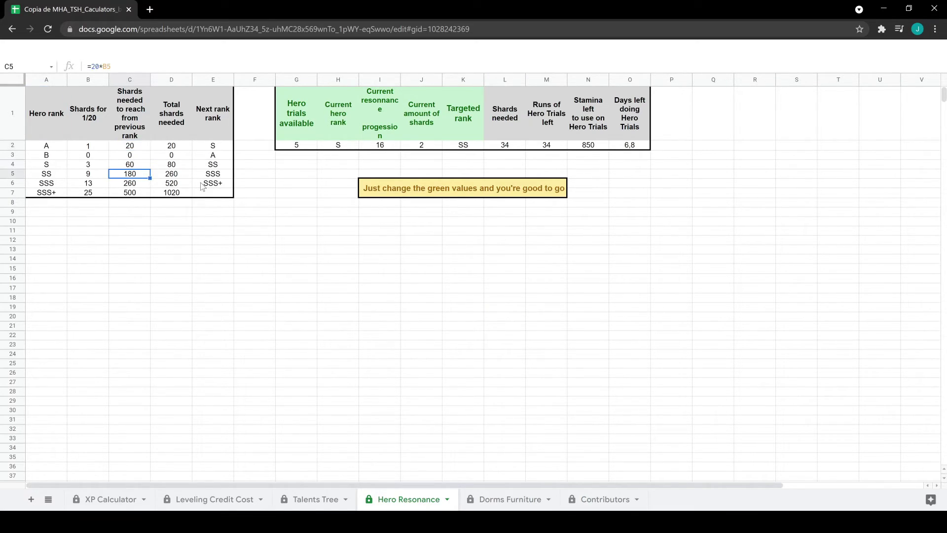
click(194, 184)
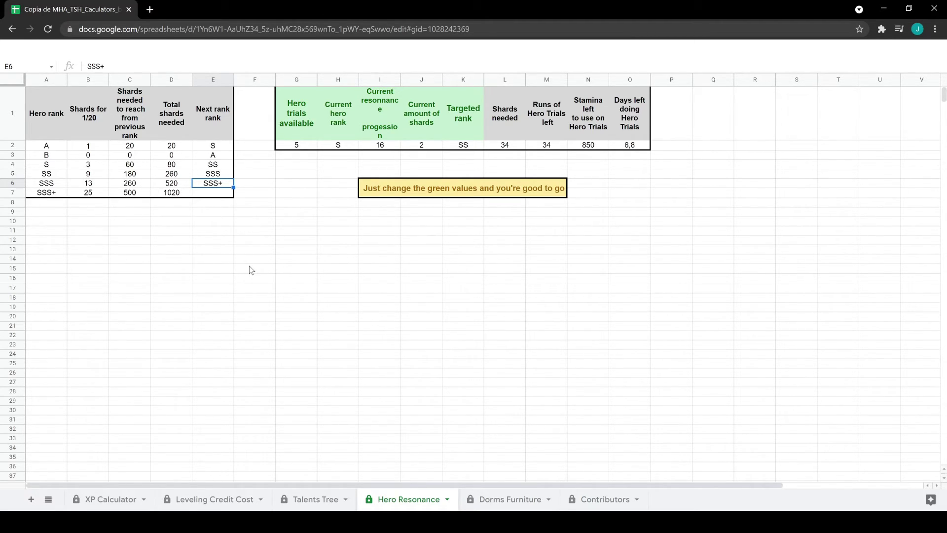
click(74, 185)
click(171, 191)
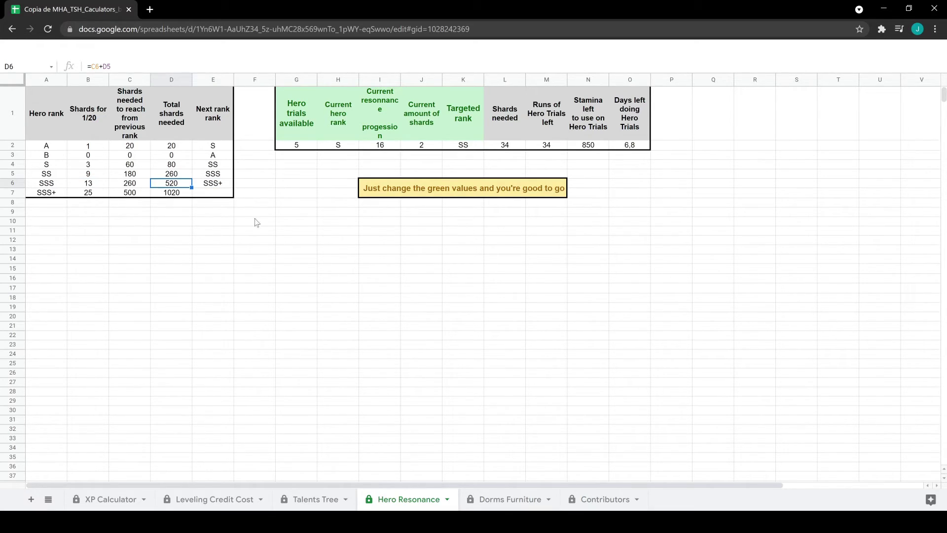
click(302, 257)
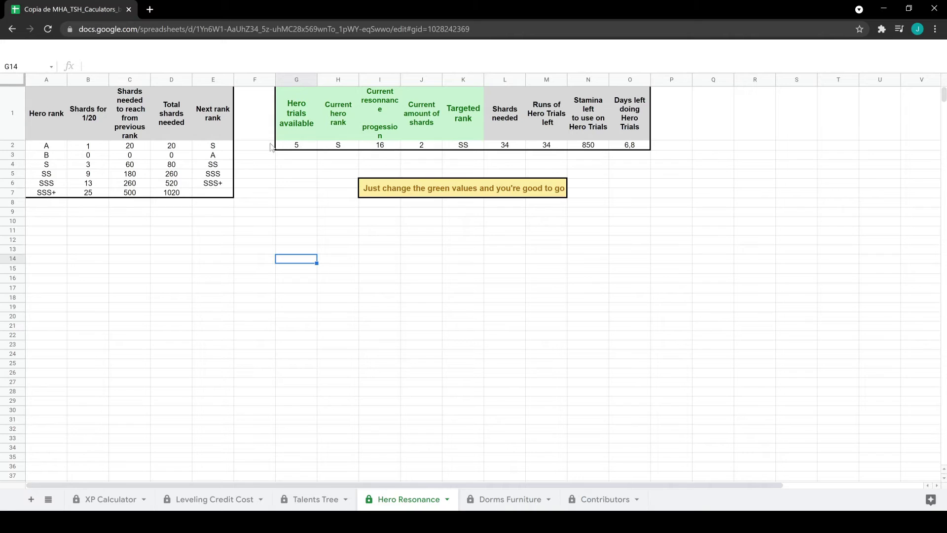
Review each green Hero Resonance input in turn: trials available, current rank, resonance progression, current shards and targeted rank.
click(305, 148)
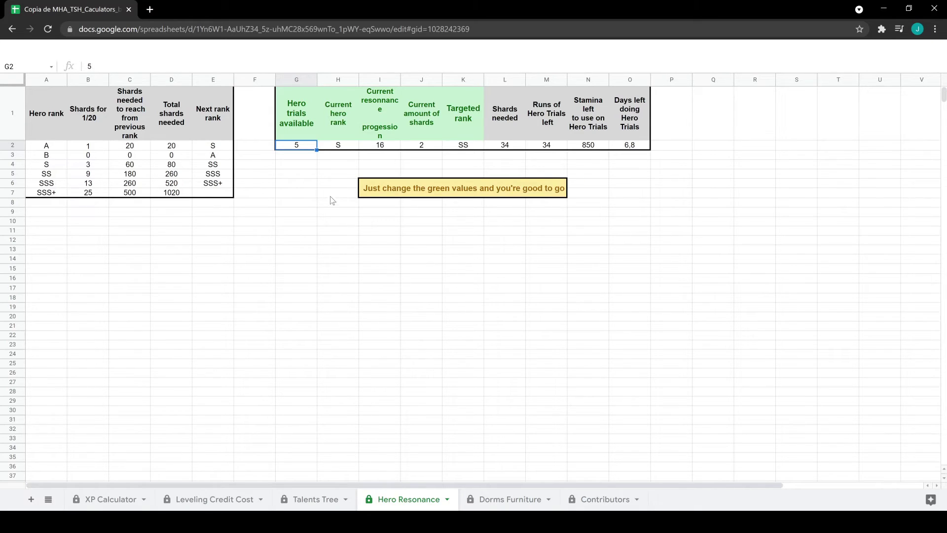
click(343, 148)
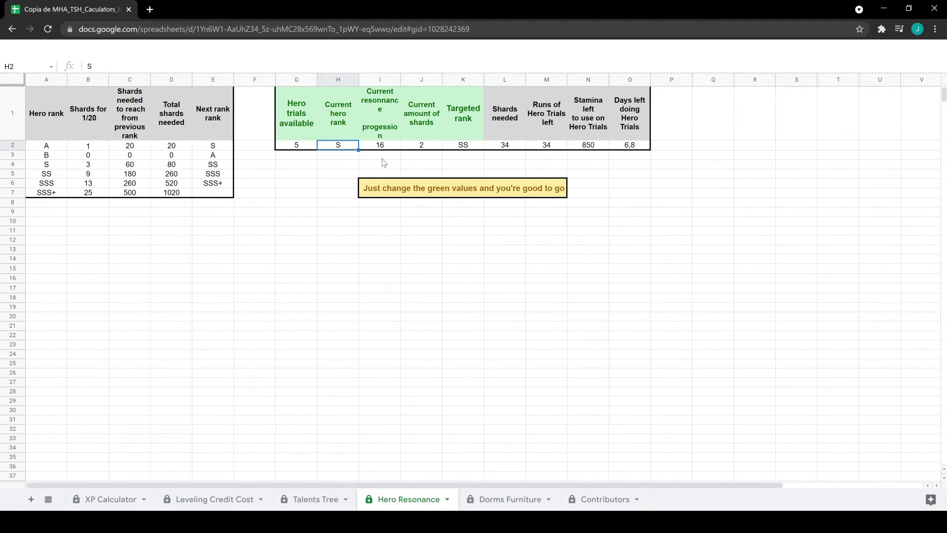
click(386, 146)
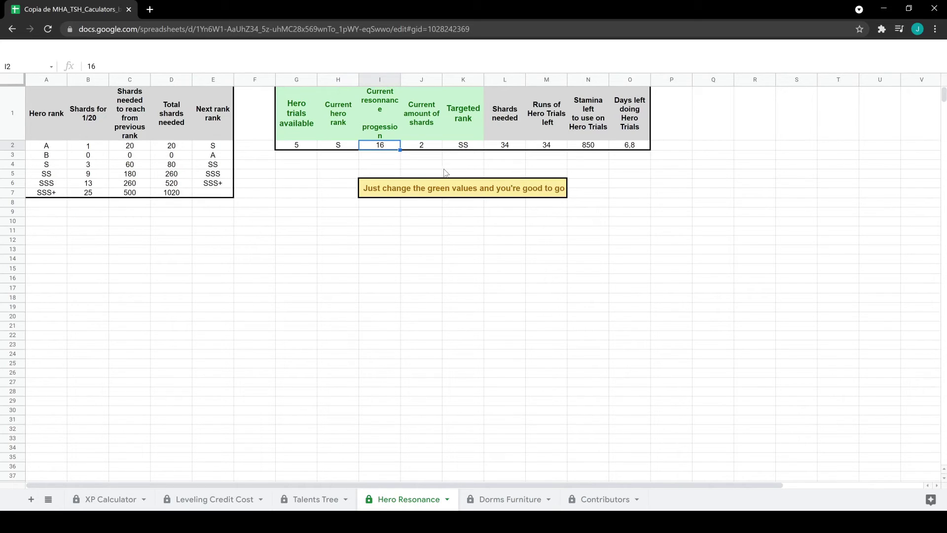
click(425, 144)
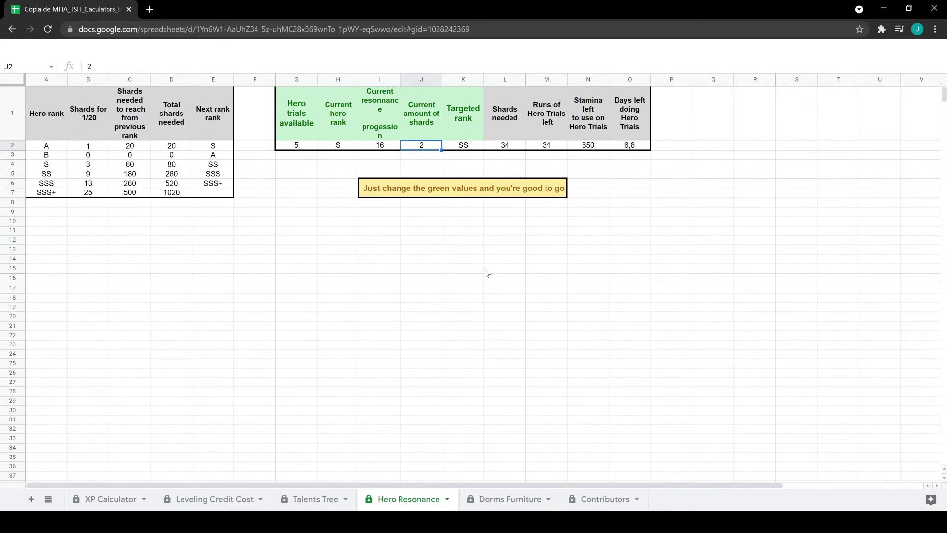
click(466, 146)
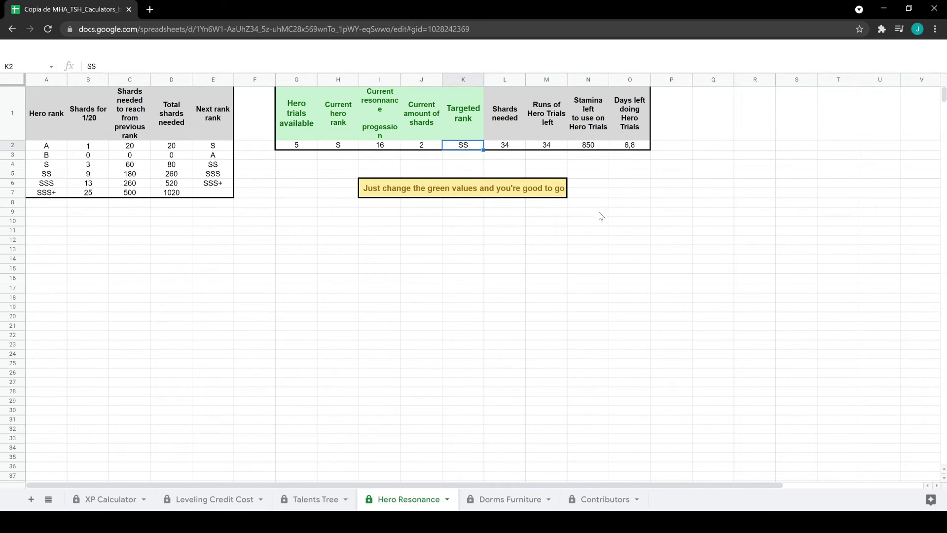
Check the calculated shards needed, Hero Trials runs left, stamina left and days left for the targeted rank.
click(517, 149)
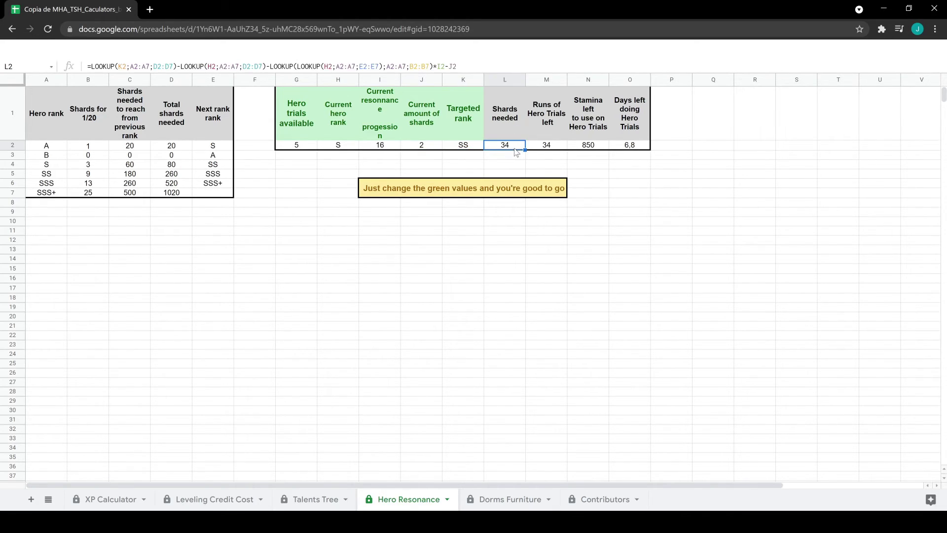
click(554, 147)
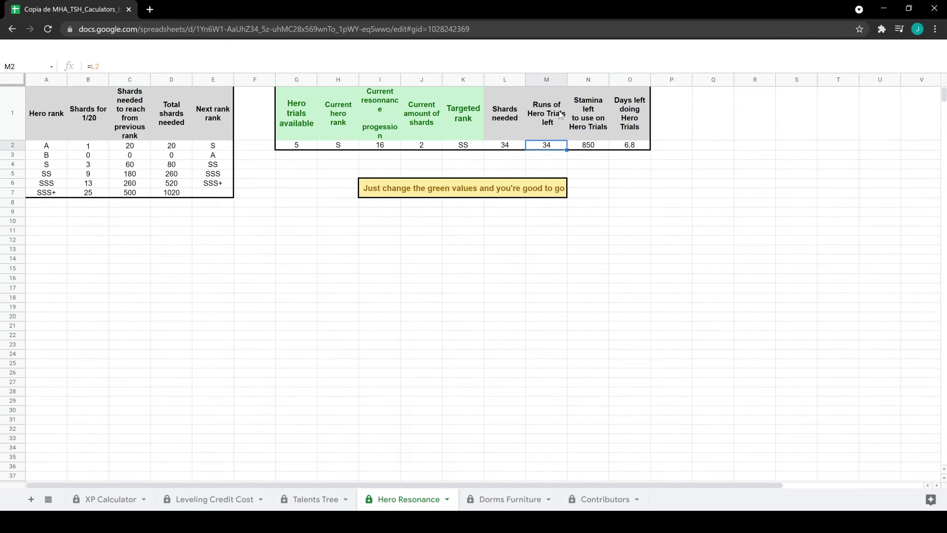
click(602, 130)
click(630, 116)
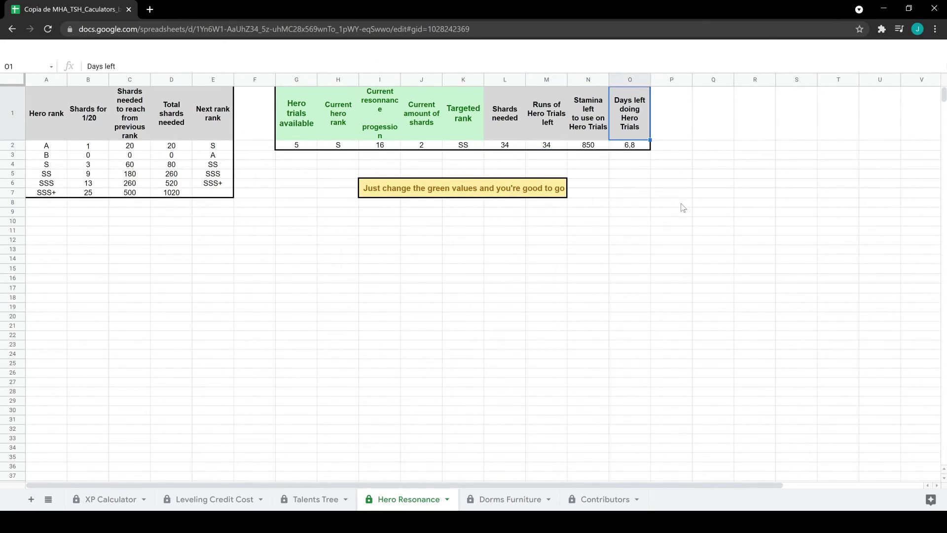
click(671, 230)
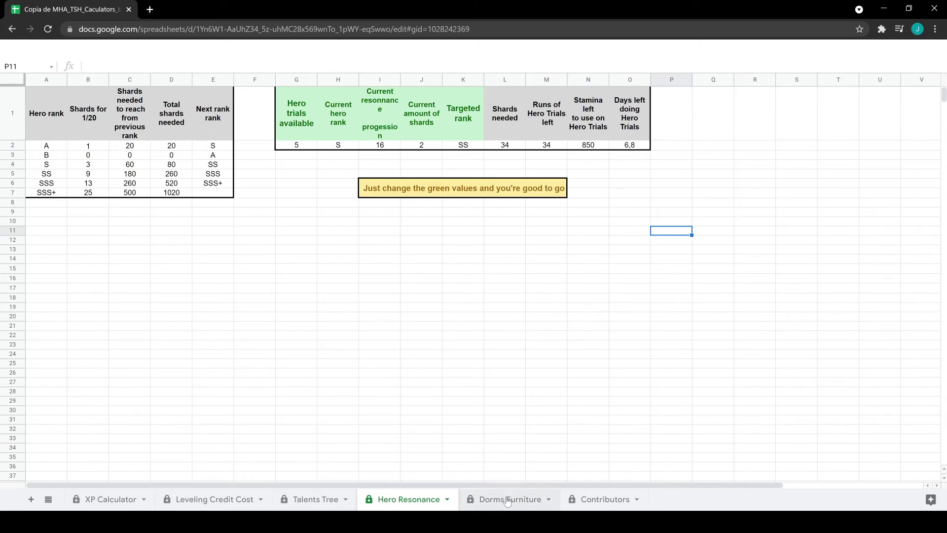
Open the Dorms Furniture sheet and match the colour-coded chairs to the Summer and Japanese sets in the set bonus table.
click(486, 500)
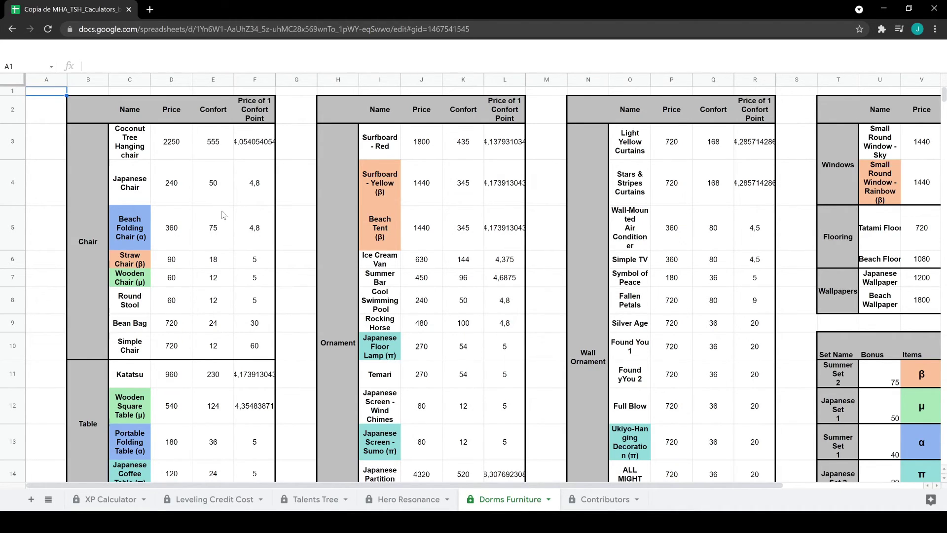
click(131, 232)
click(131, 266)
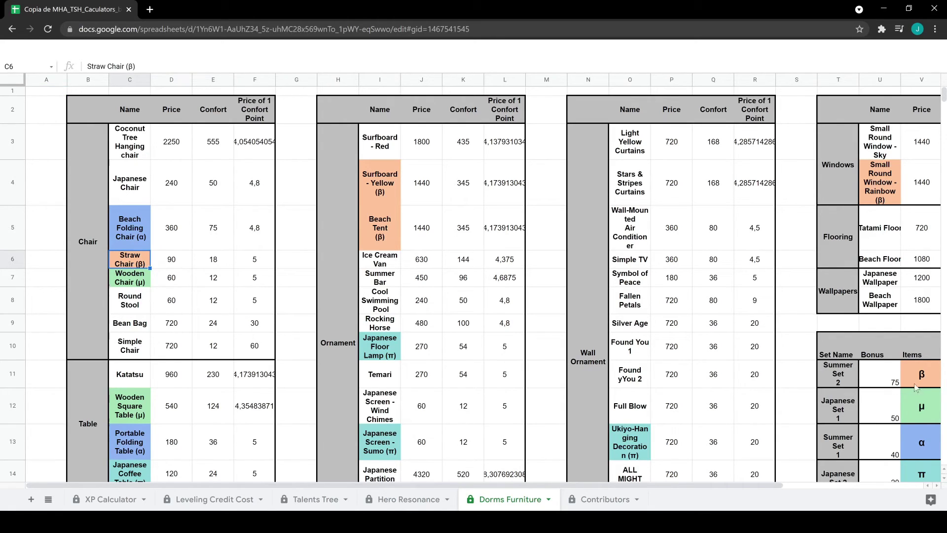
click(846, 376)
click(853, 414)
click(846, 449)
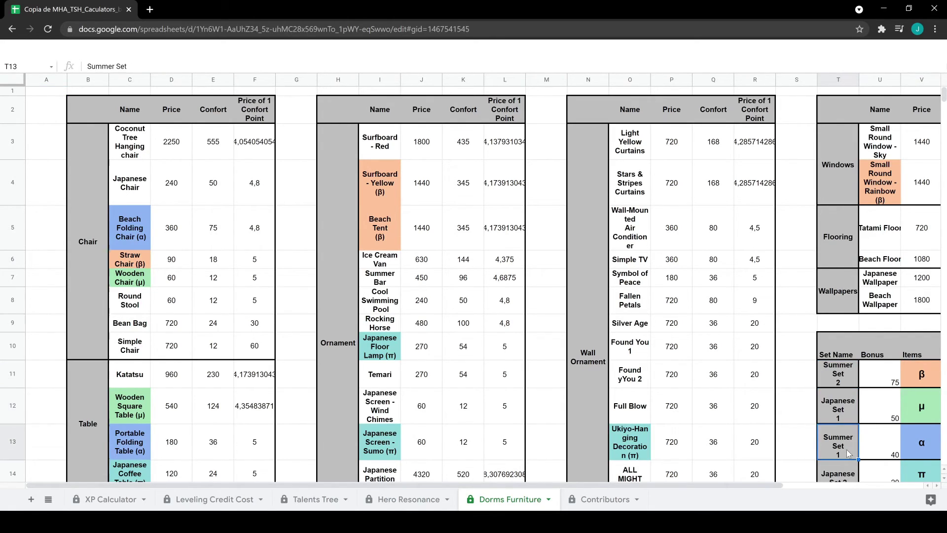
scroll(847, 449, down, 2)
click(838, 410)
scroll(788, 403, up, 3)
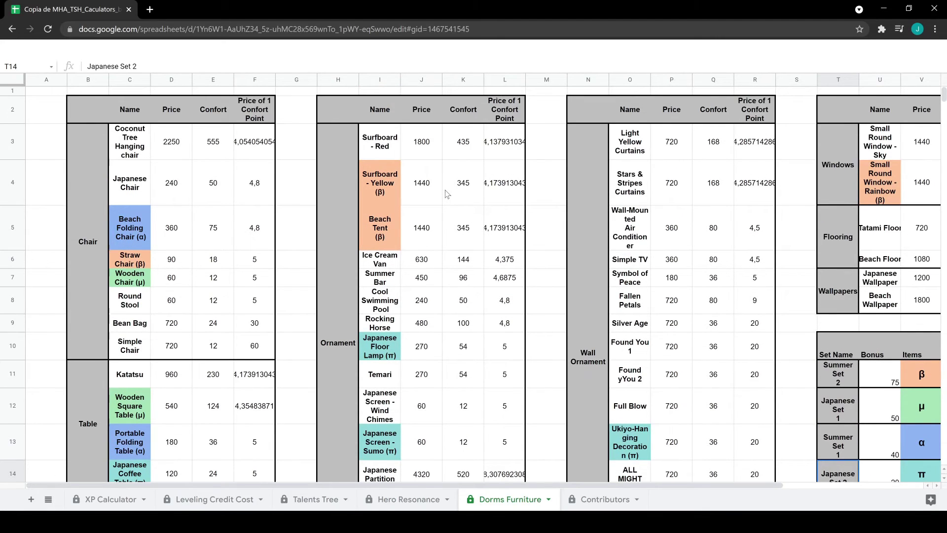
Look through the prices of the ornament items, starting from the yellow surfboard.
click(421, 189)
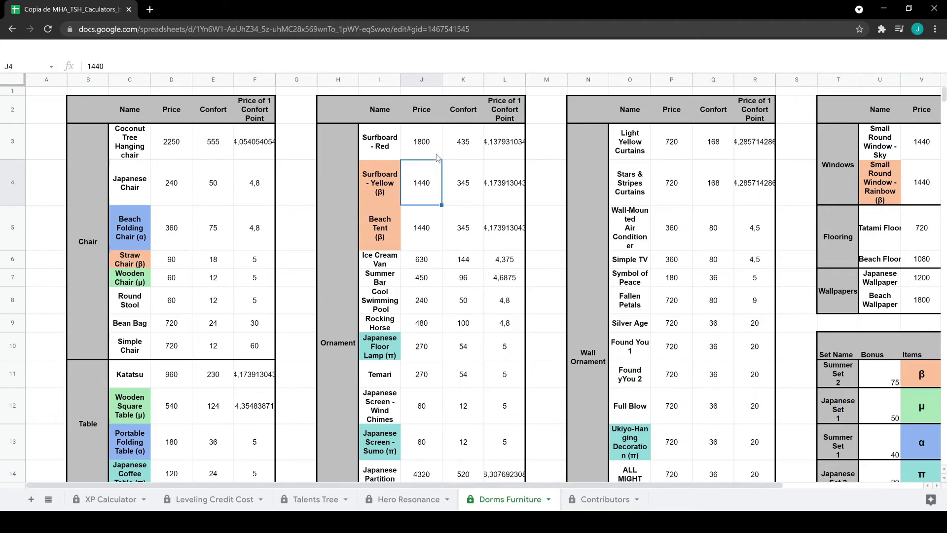
key(Down)
key(Down)
key(Down)
key(Down)
key(Down)
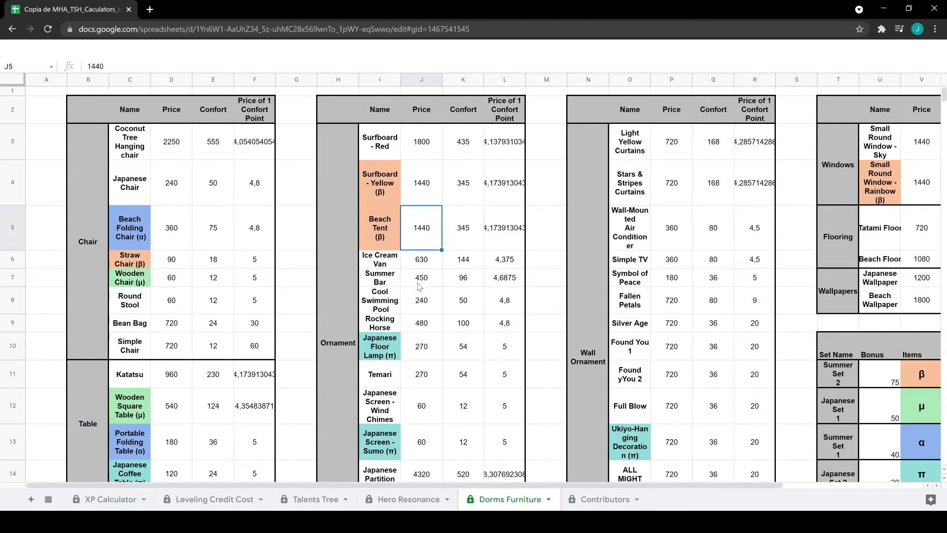
Compare the ornaments' comfort values and inspect the price of 1 comfort point for the two surfboards.
click(471, 154)
click(471, 186)
click(468, 240)
click(464, 367)
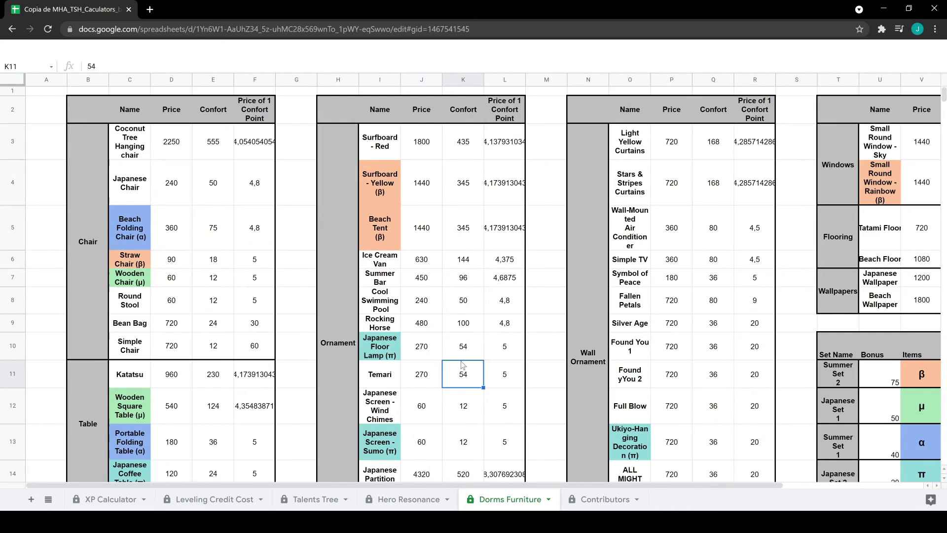
click(503, 262)
click(515, 134)
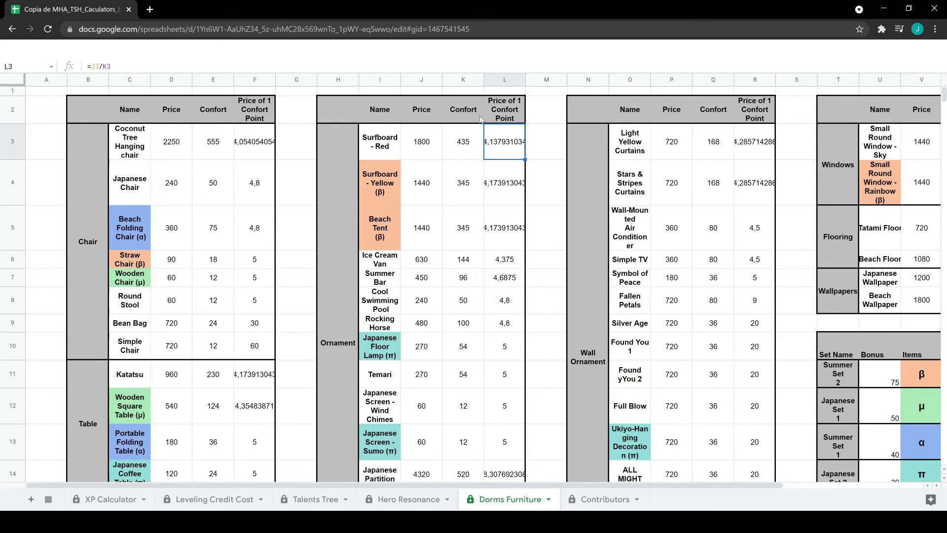
click(508, 193)
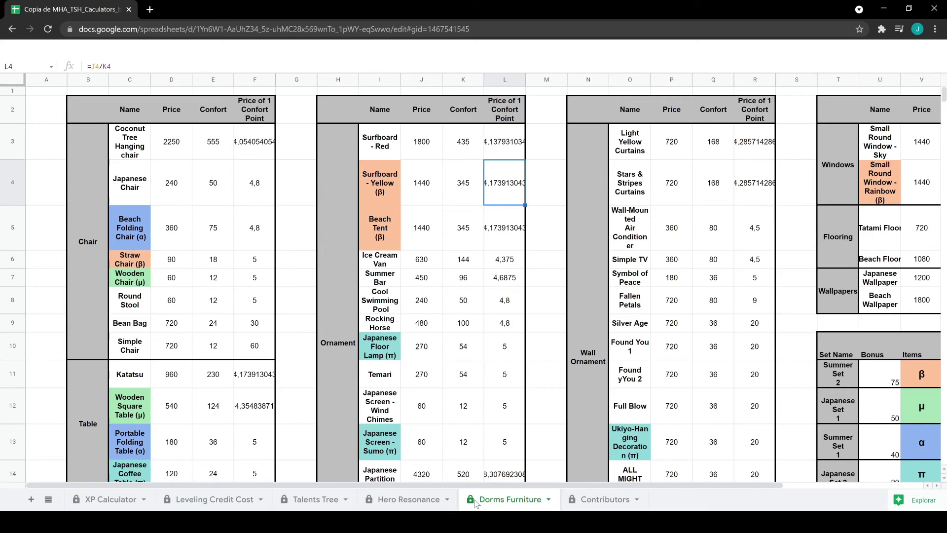
Return to the XP Calculator sheet.
click(109, 499)
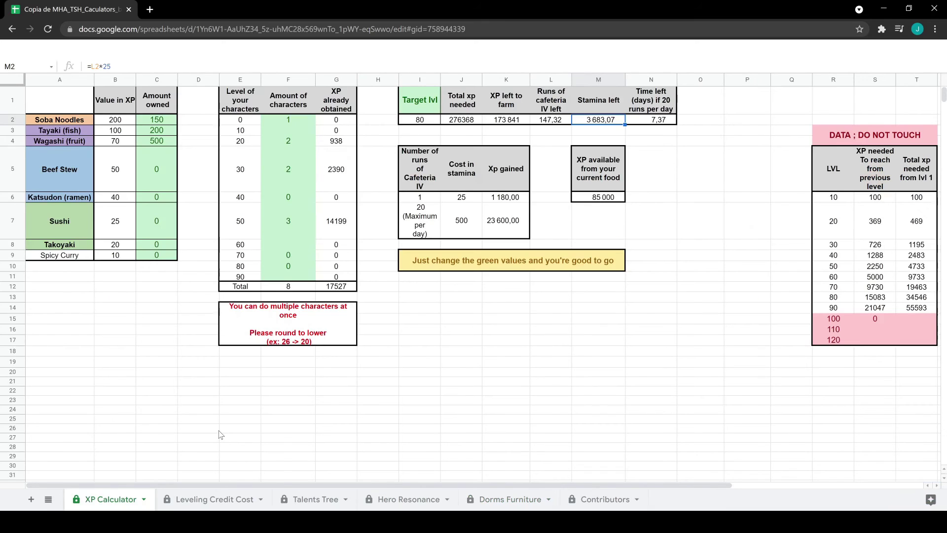